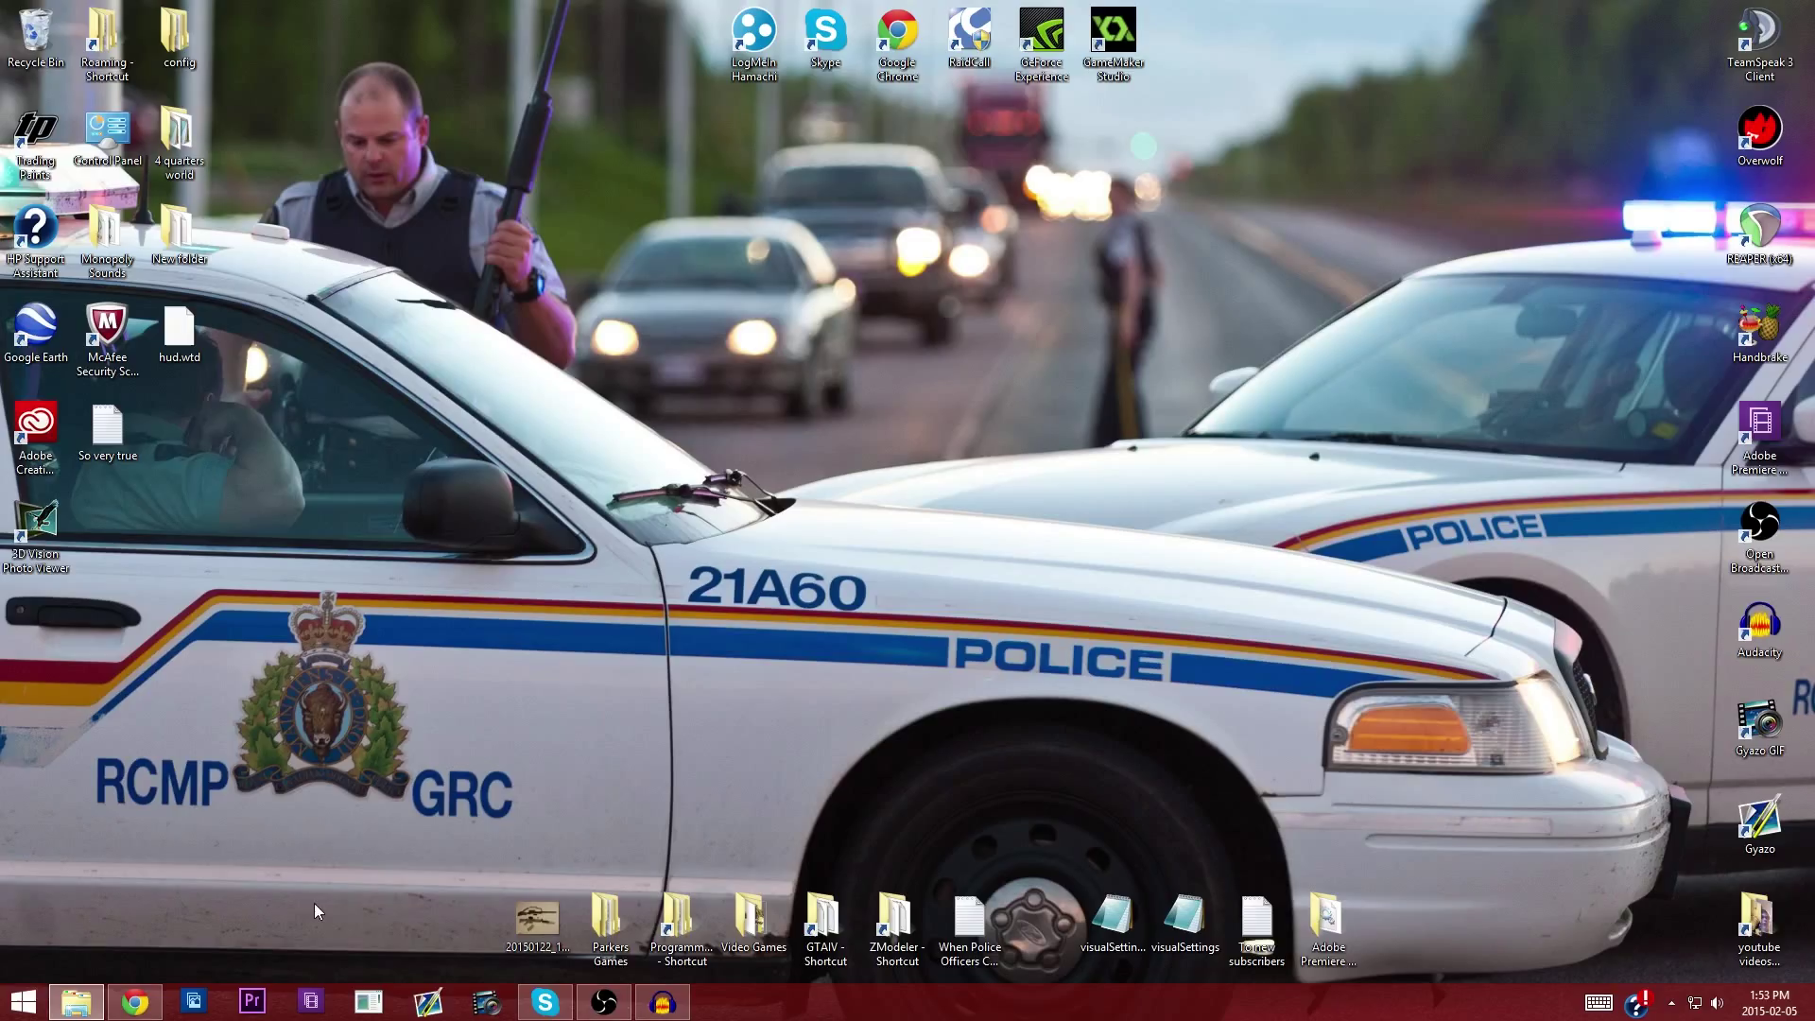
- Launch Premiere Pro and open the recent Tutorial Fade project from the welcome screen
click(253, 999)
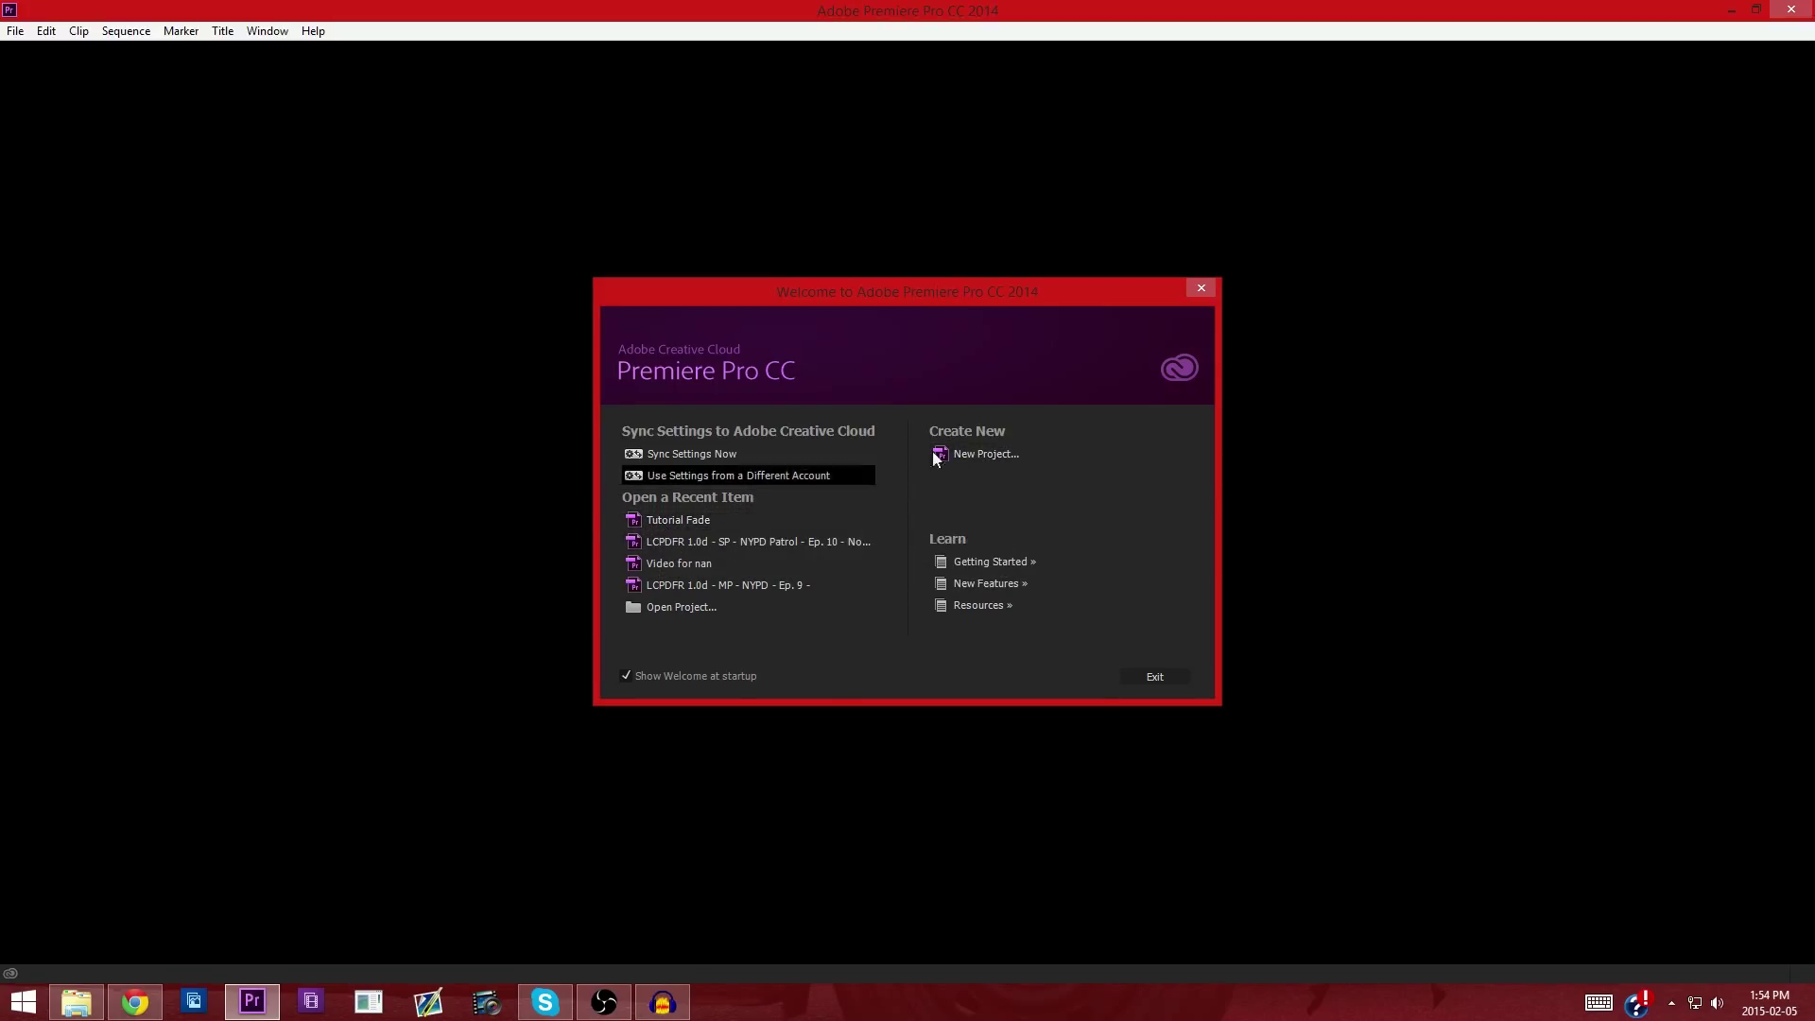
click(785, 520)
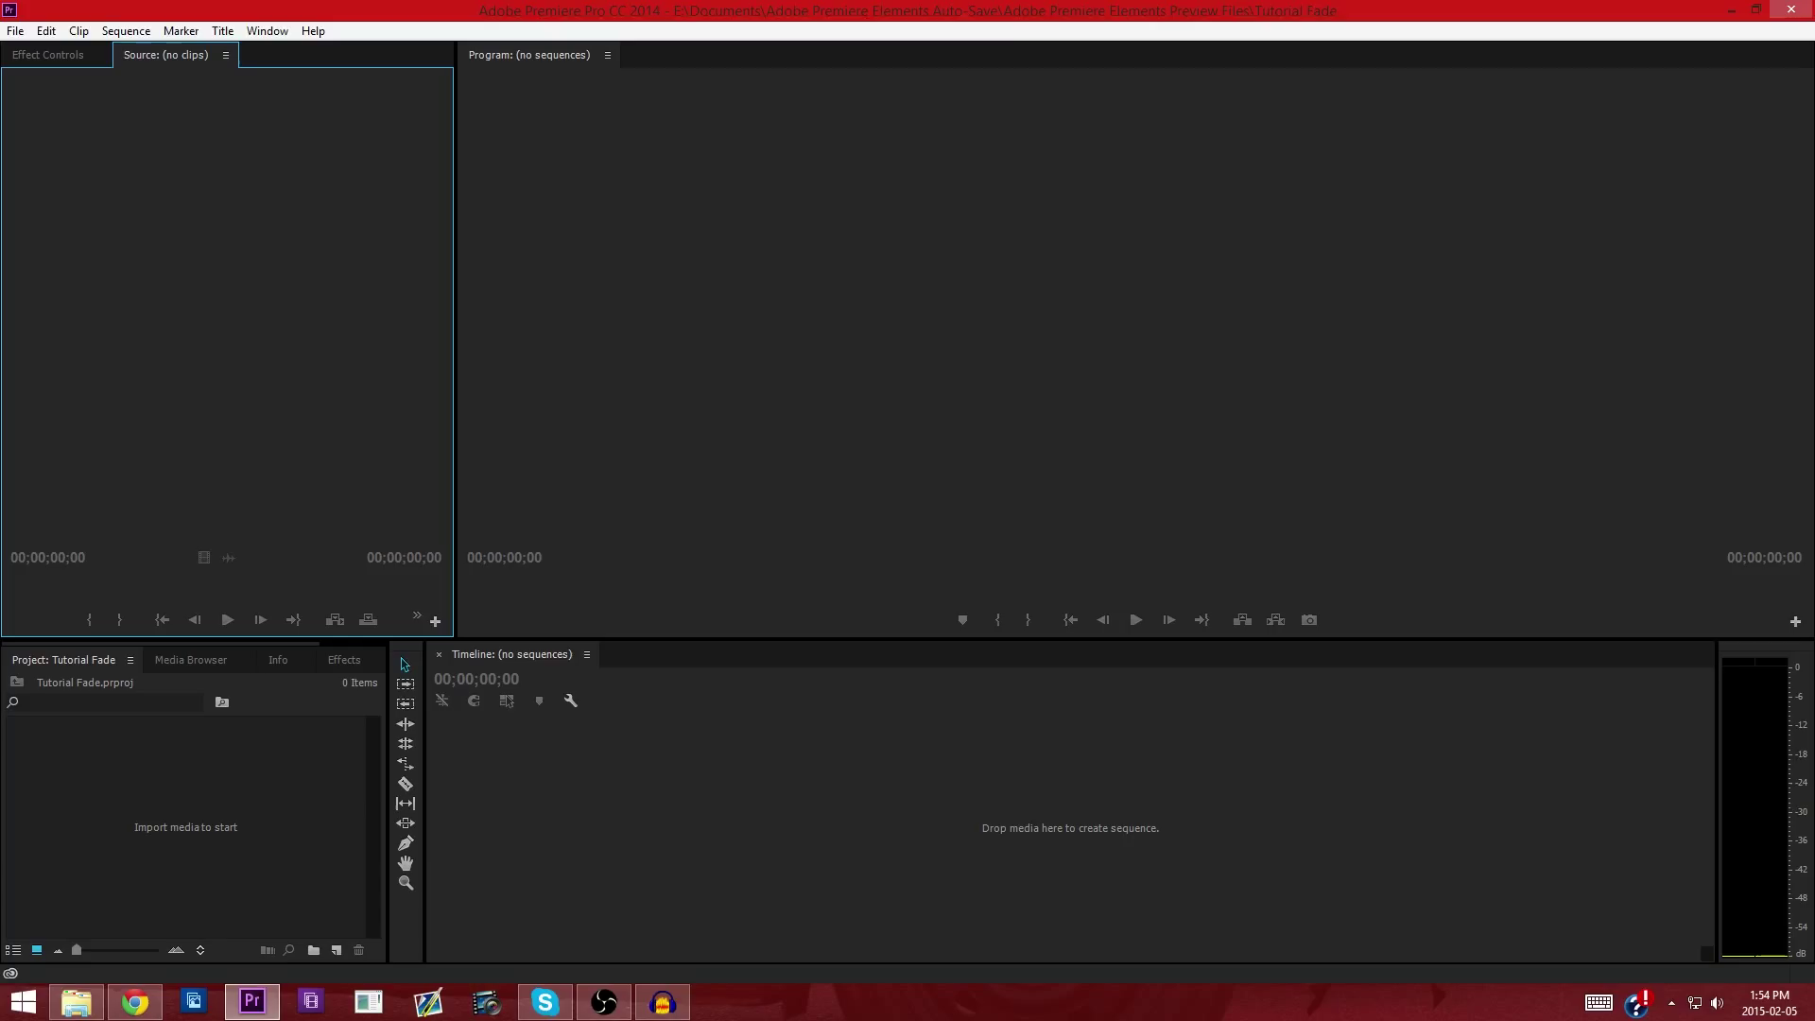
- Import the GTA4 Episode 8 video, build a sequence from it, and scrub through the footage
drag(1814, 690, 210, 815)
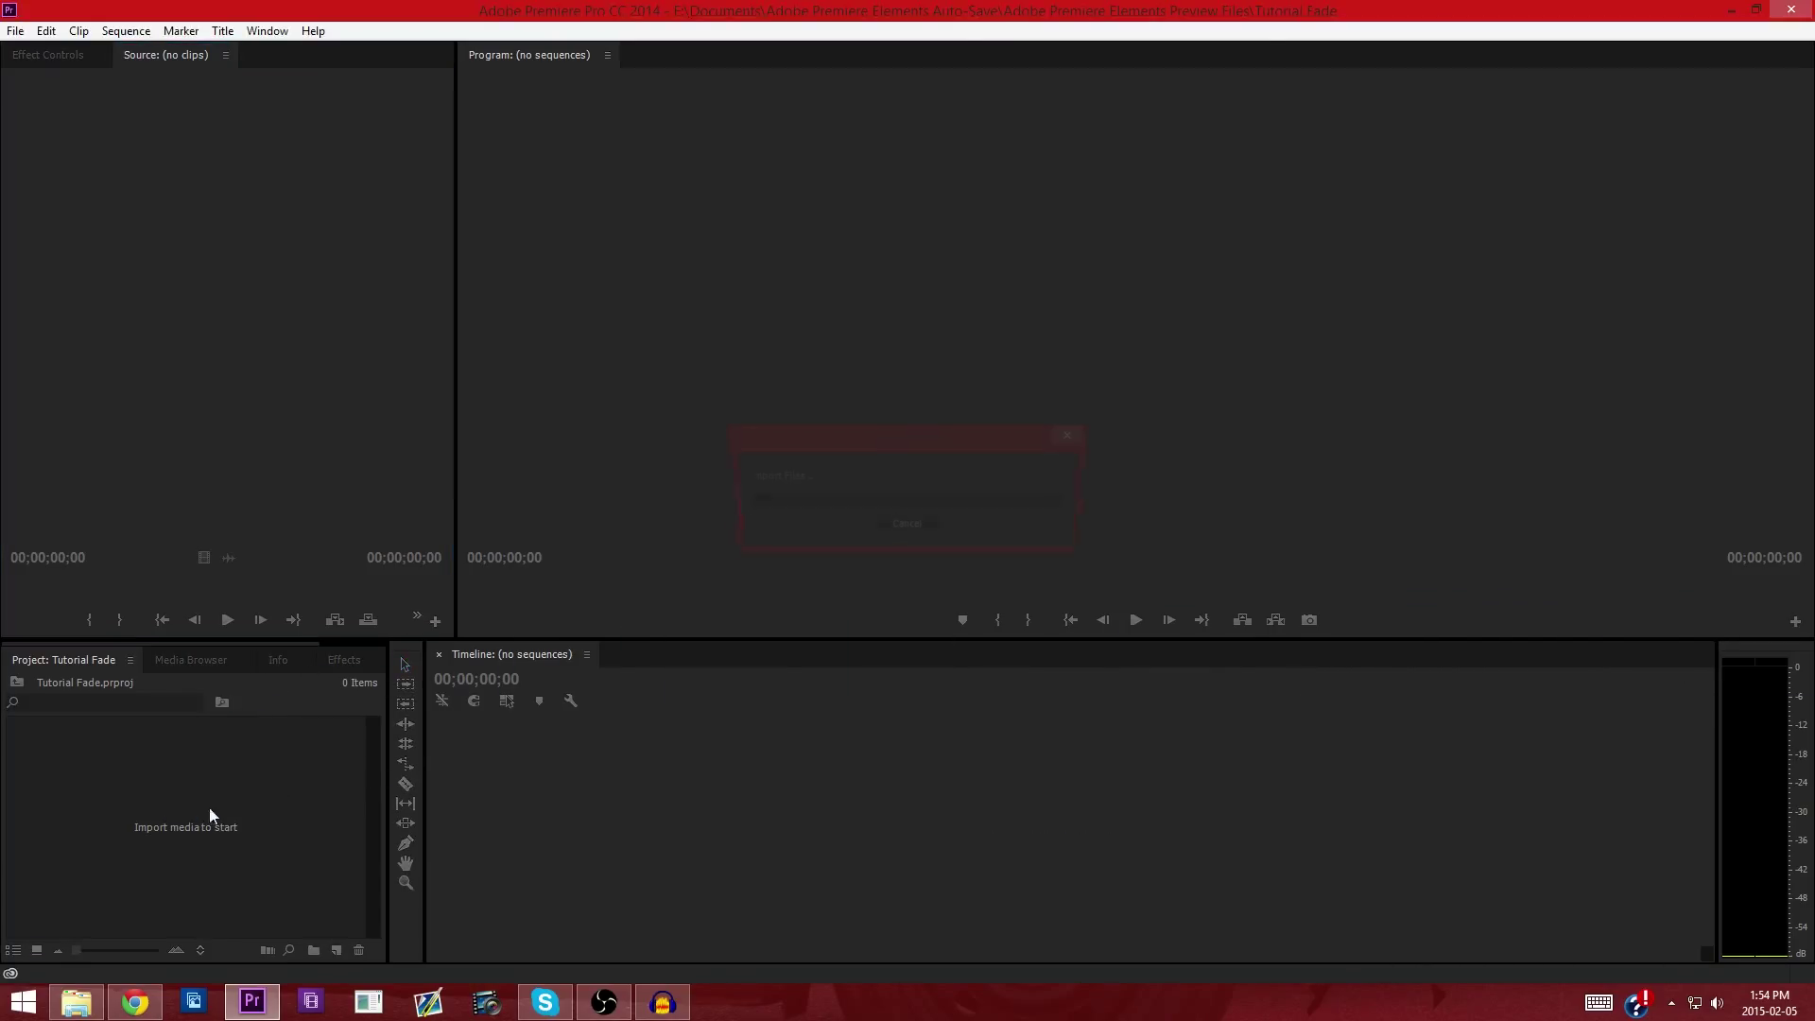
click(171, 889)
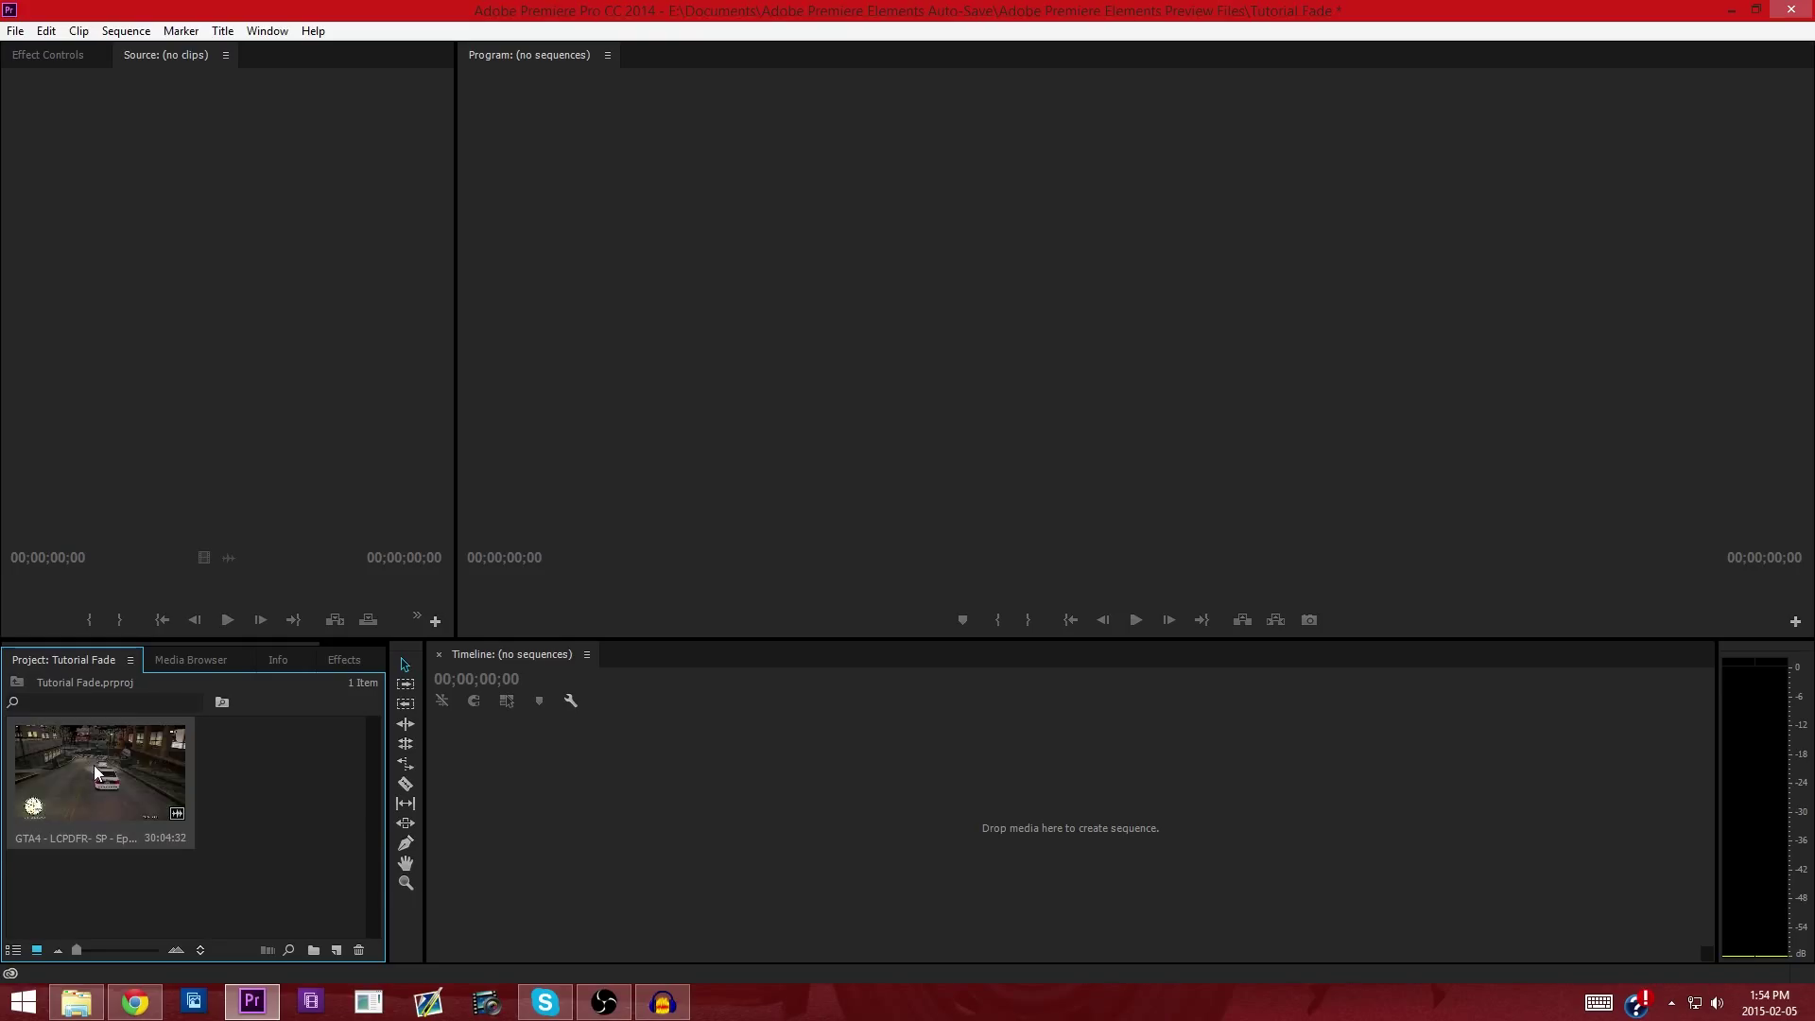
drag(100, 773, 525, 785)
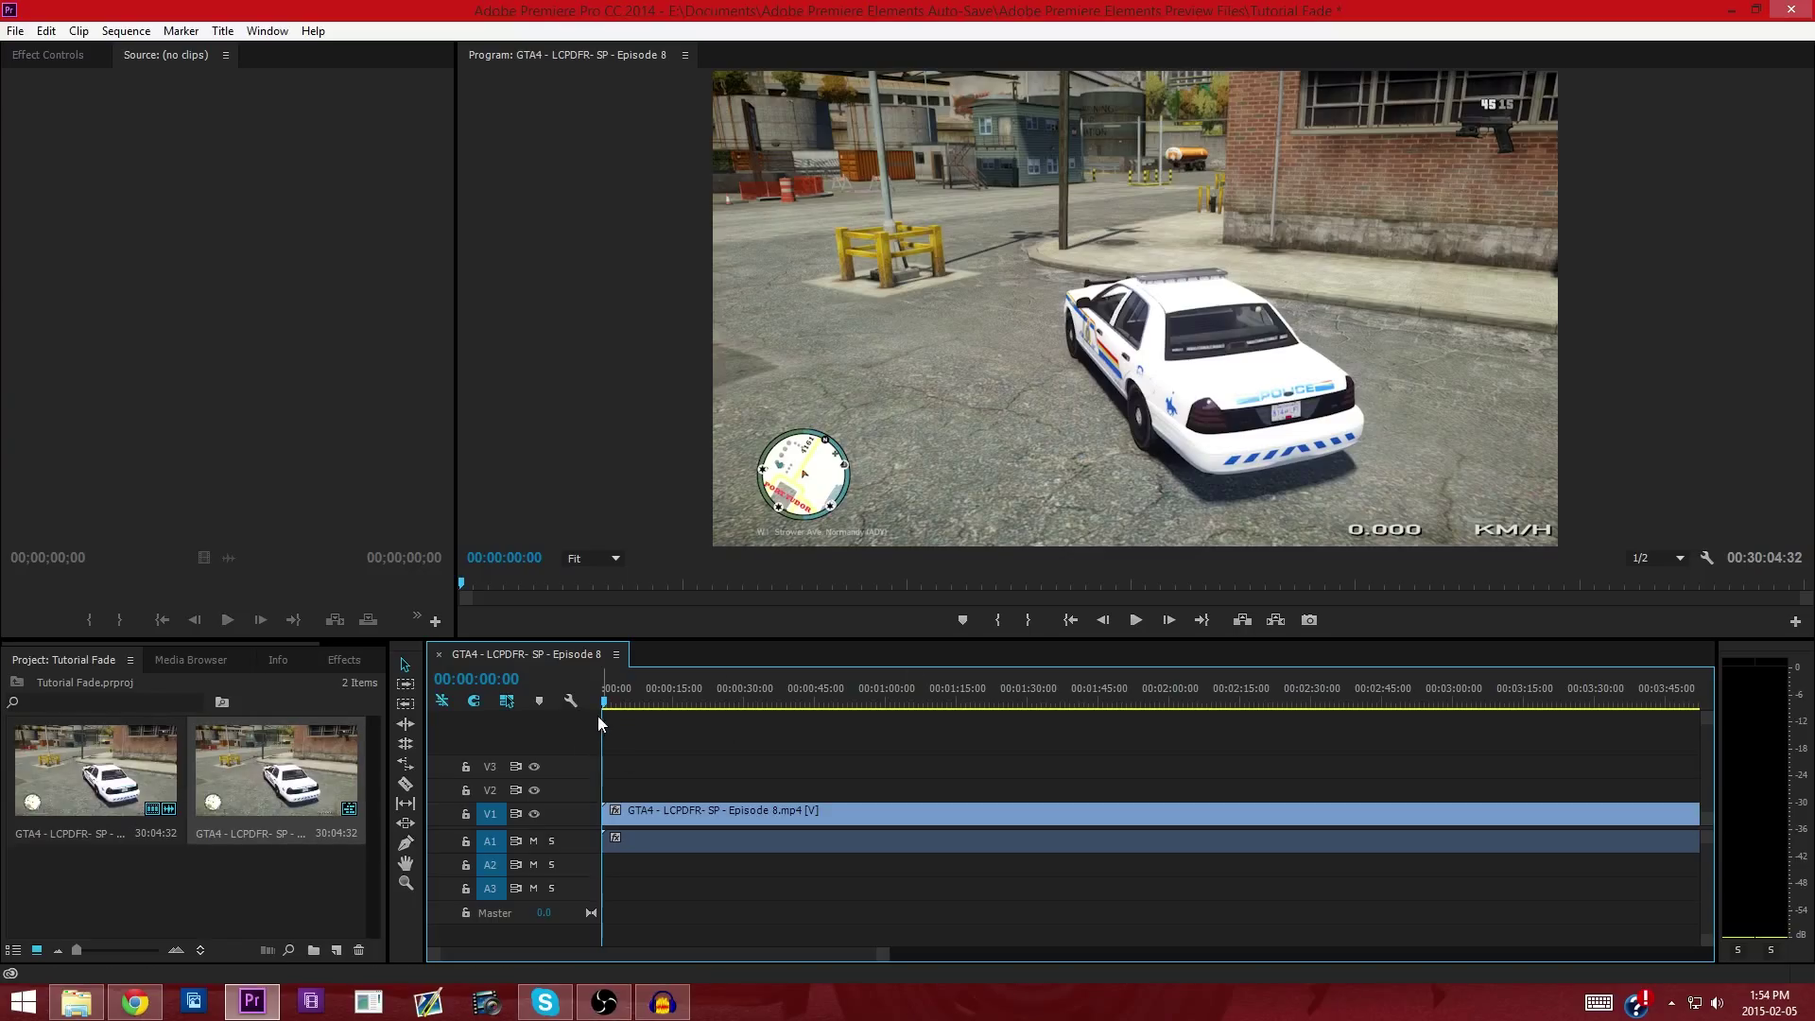
mouse_move(607, 709)
mouse_down()
mouse_move(1479, 708)
mouse_move(596, 719)
mouse_up()
- Expand tracks A1 and V1 to show the volume line and the clip thumbnail
double_click(577, 842)
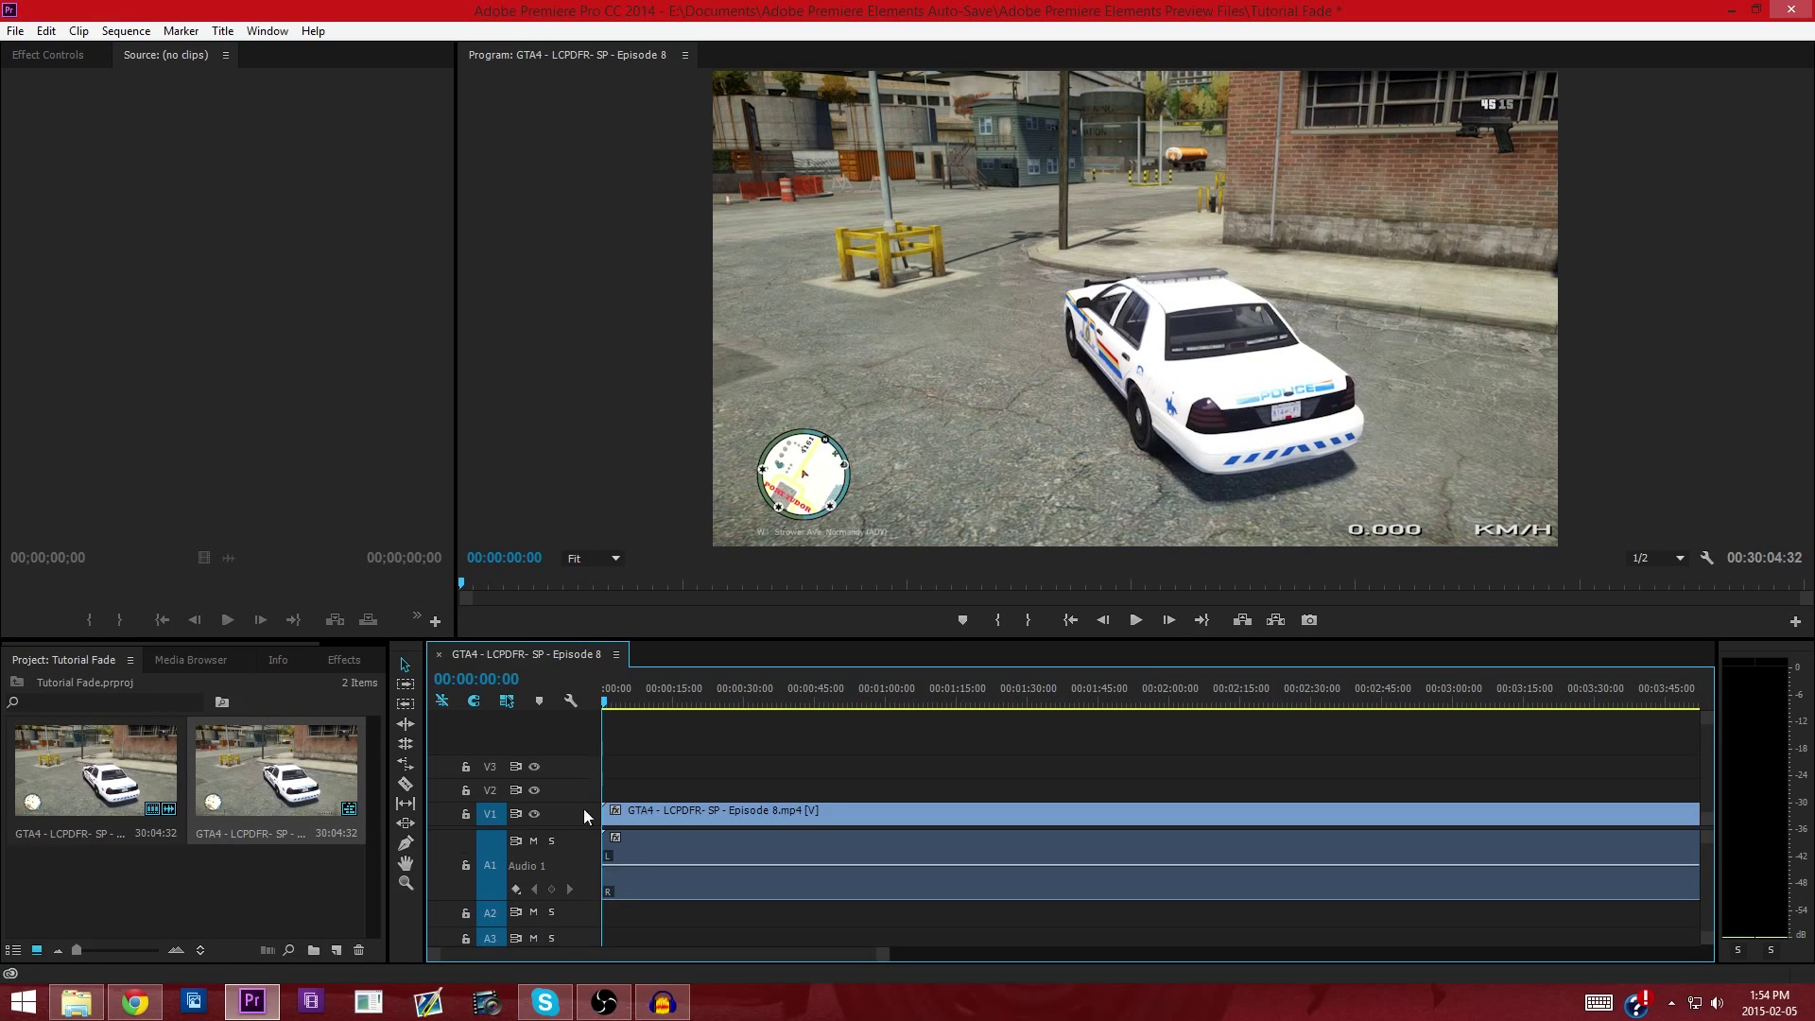
double_click(582, 810)
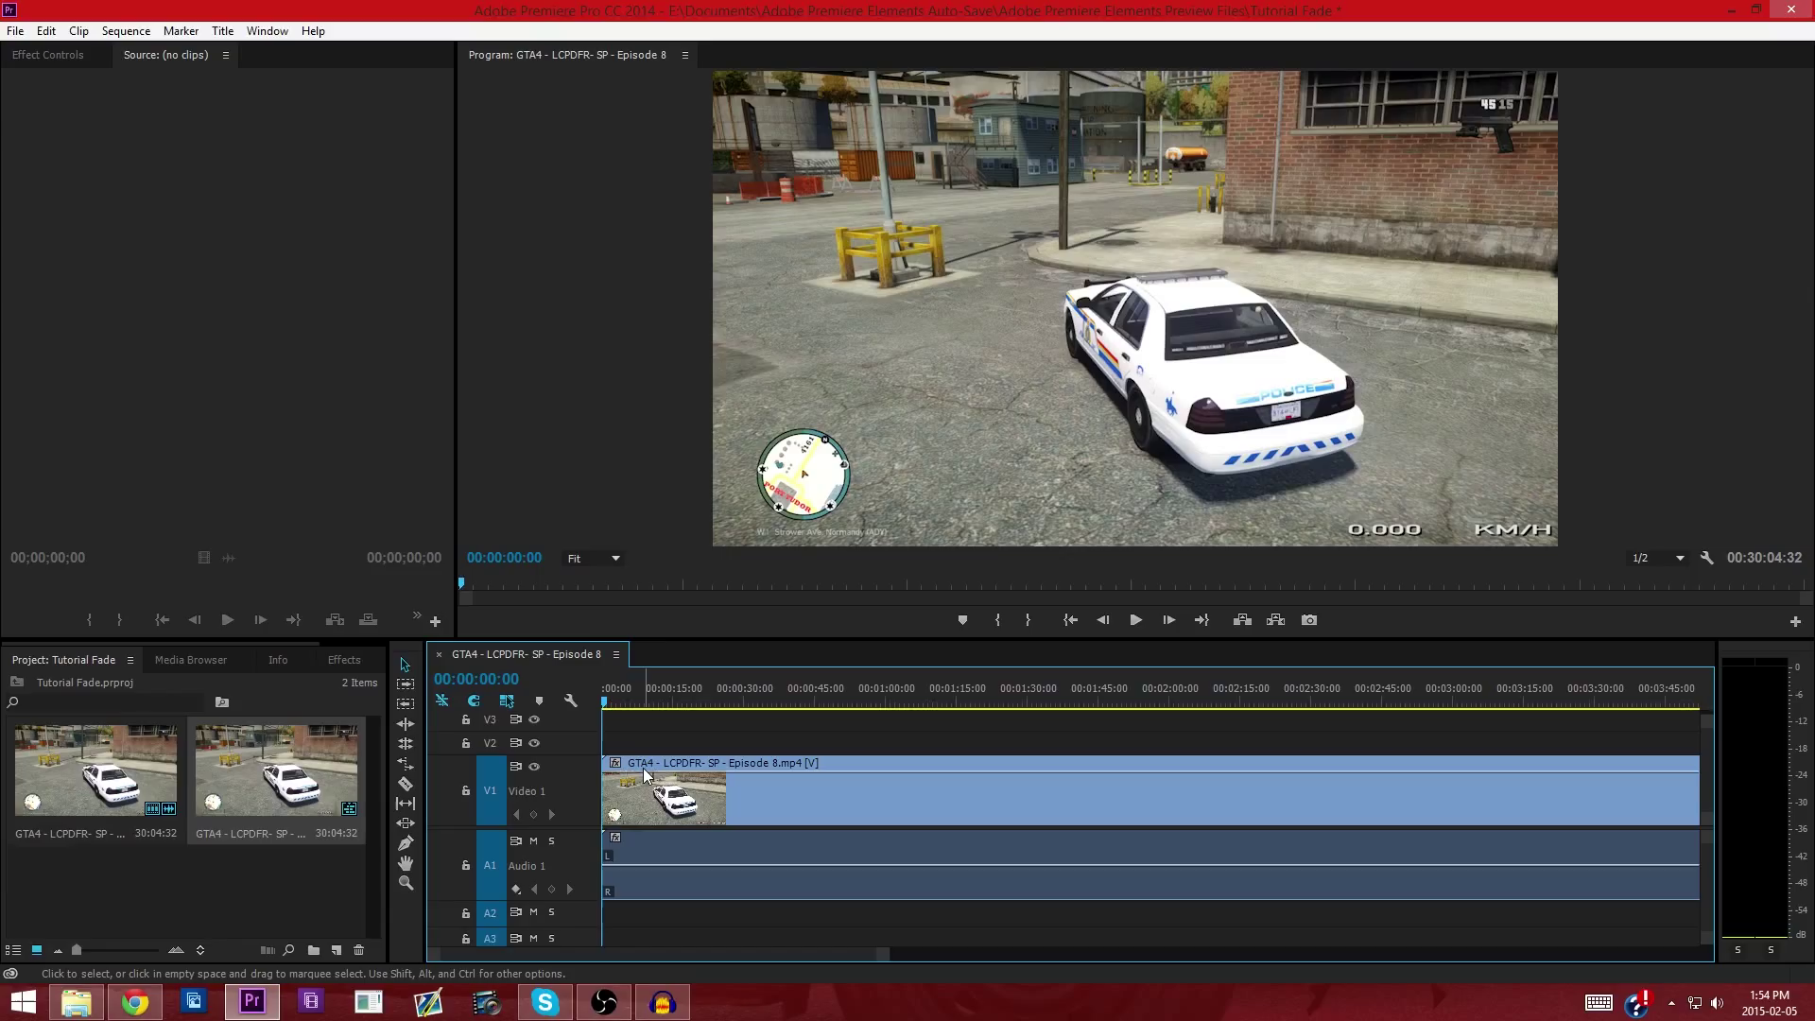
key(ctrl+d)
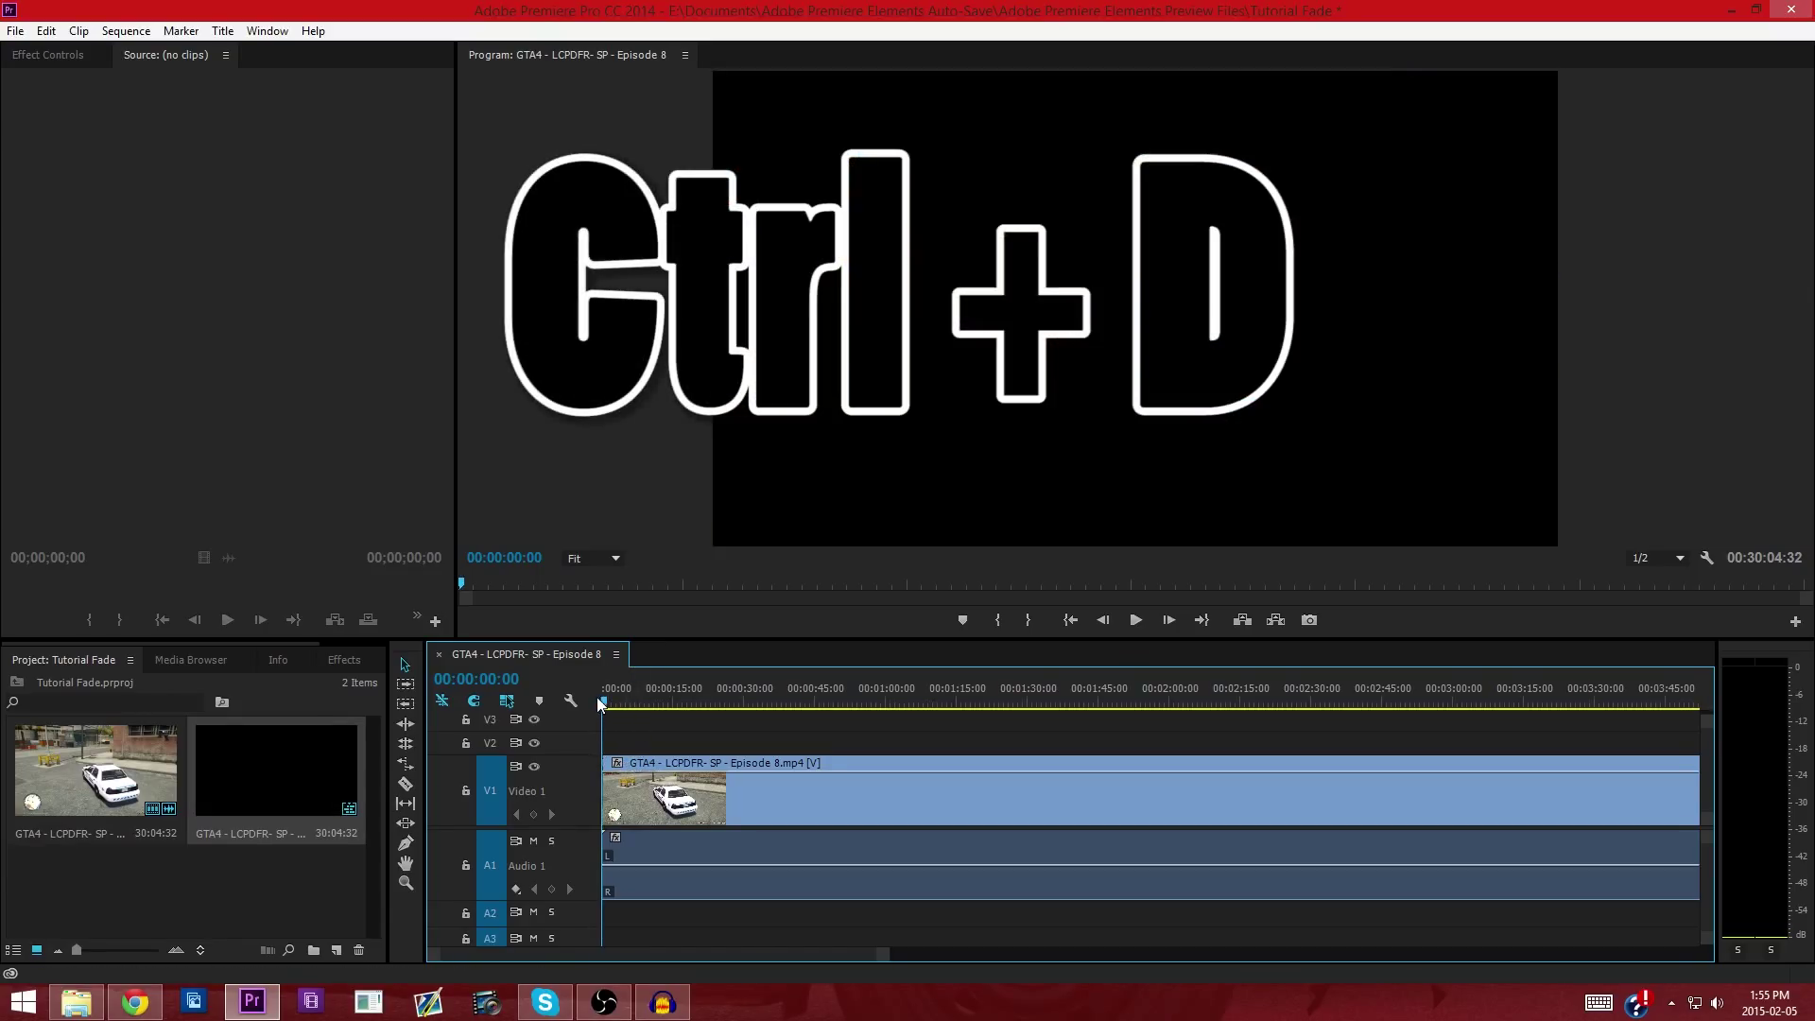
click(1134, 620)
click(1134, 620)
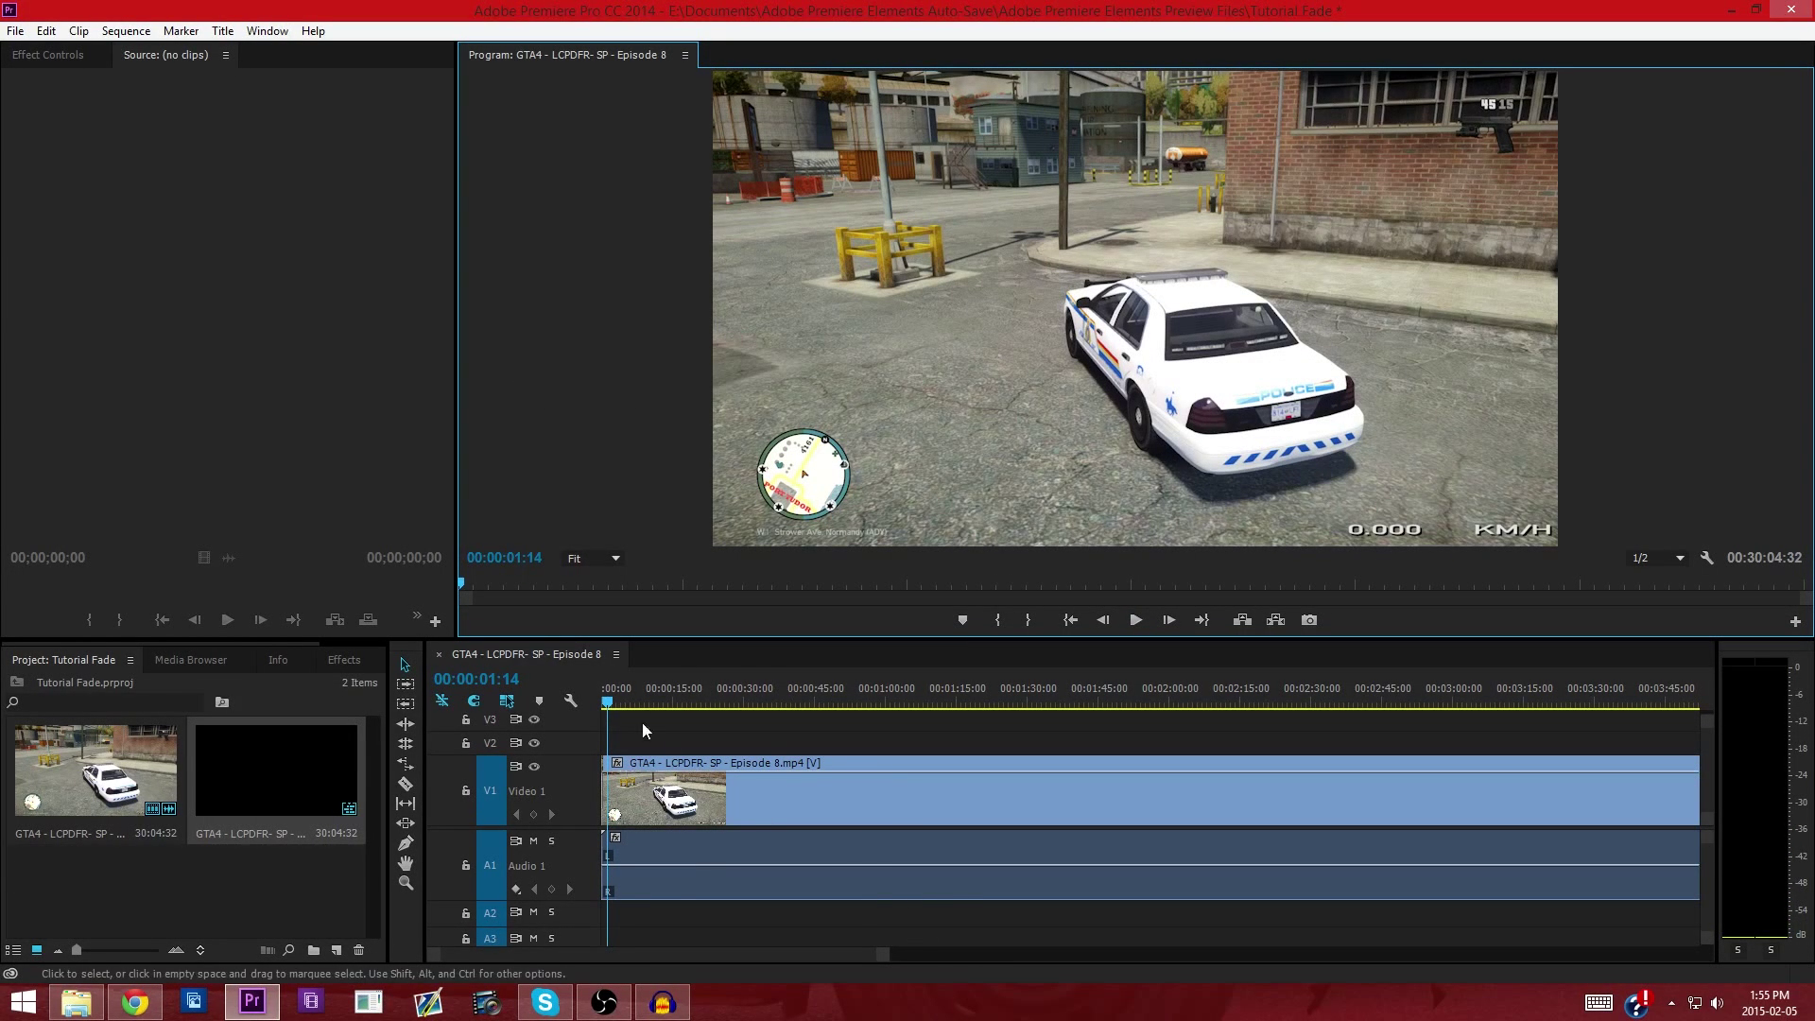
drag(610, 709, 601, 706)
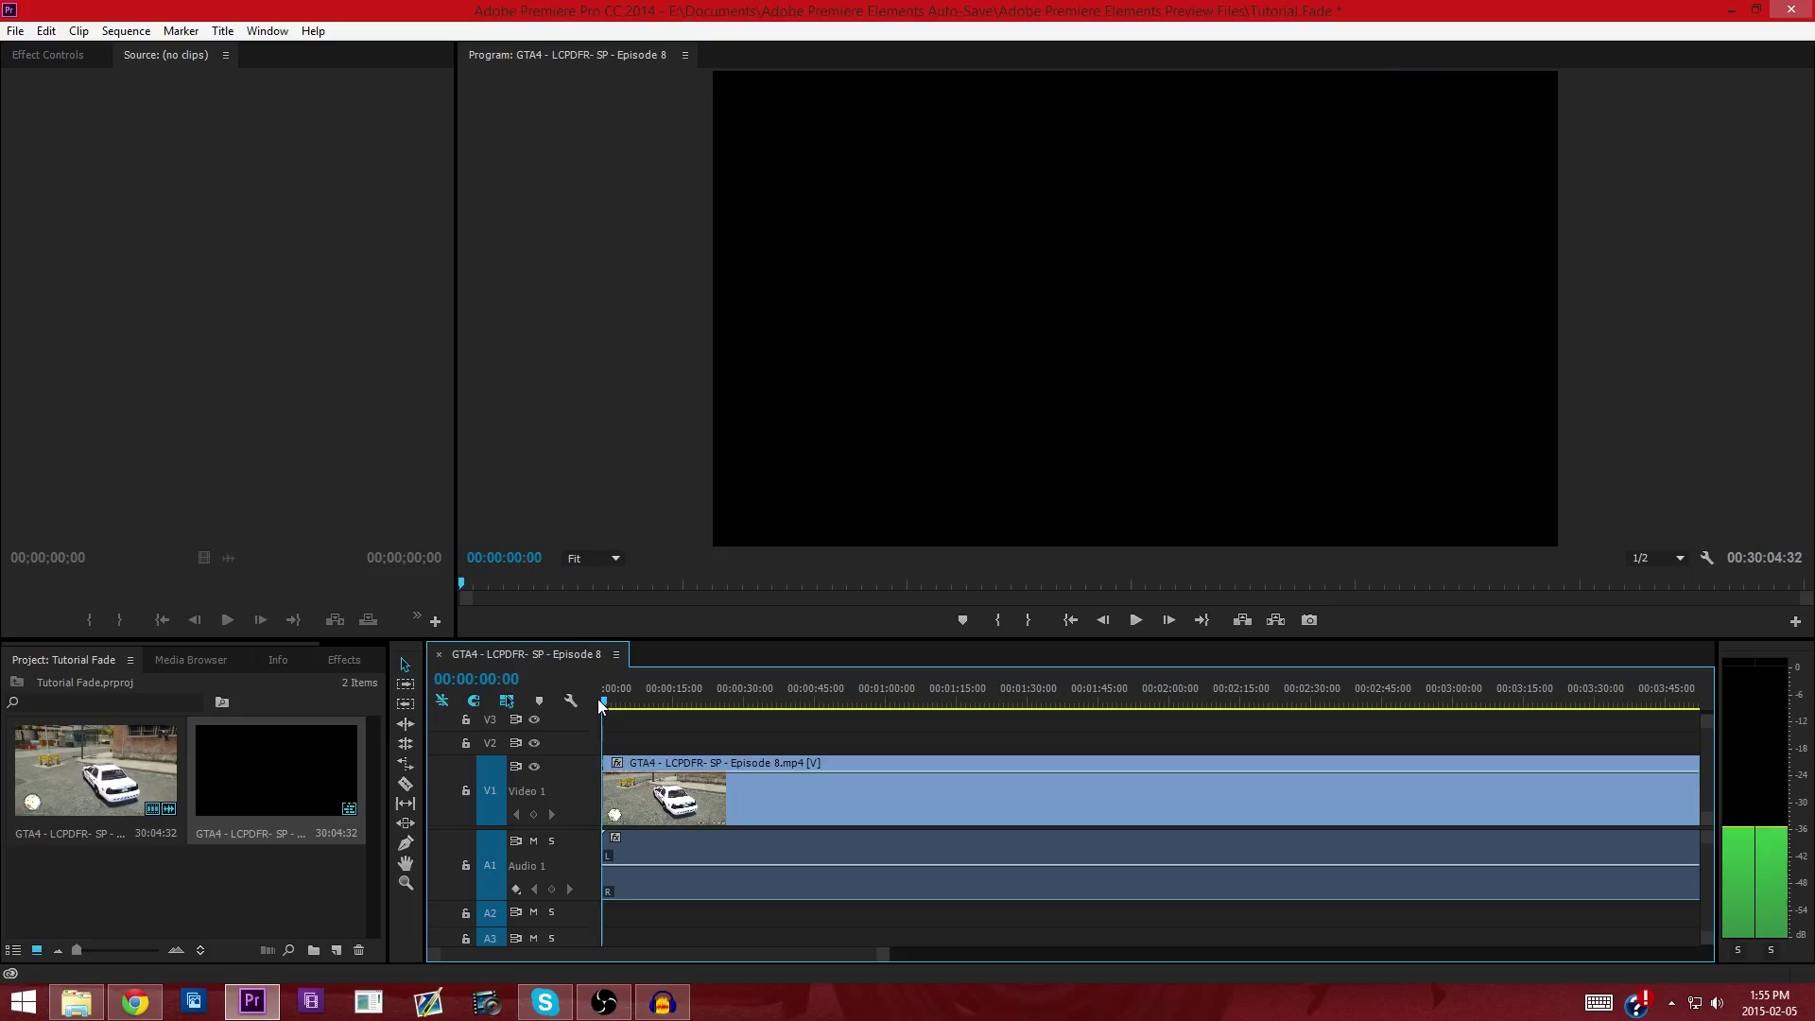
key(ctrl+z)
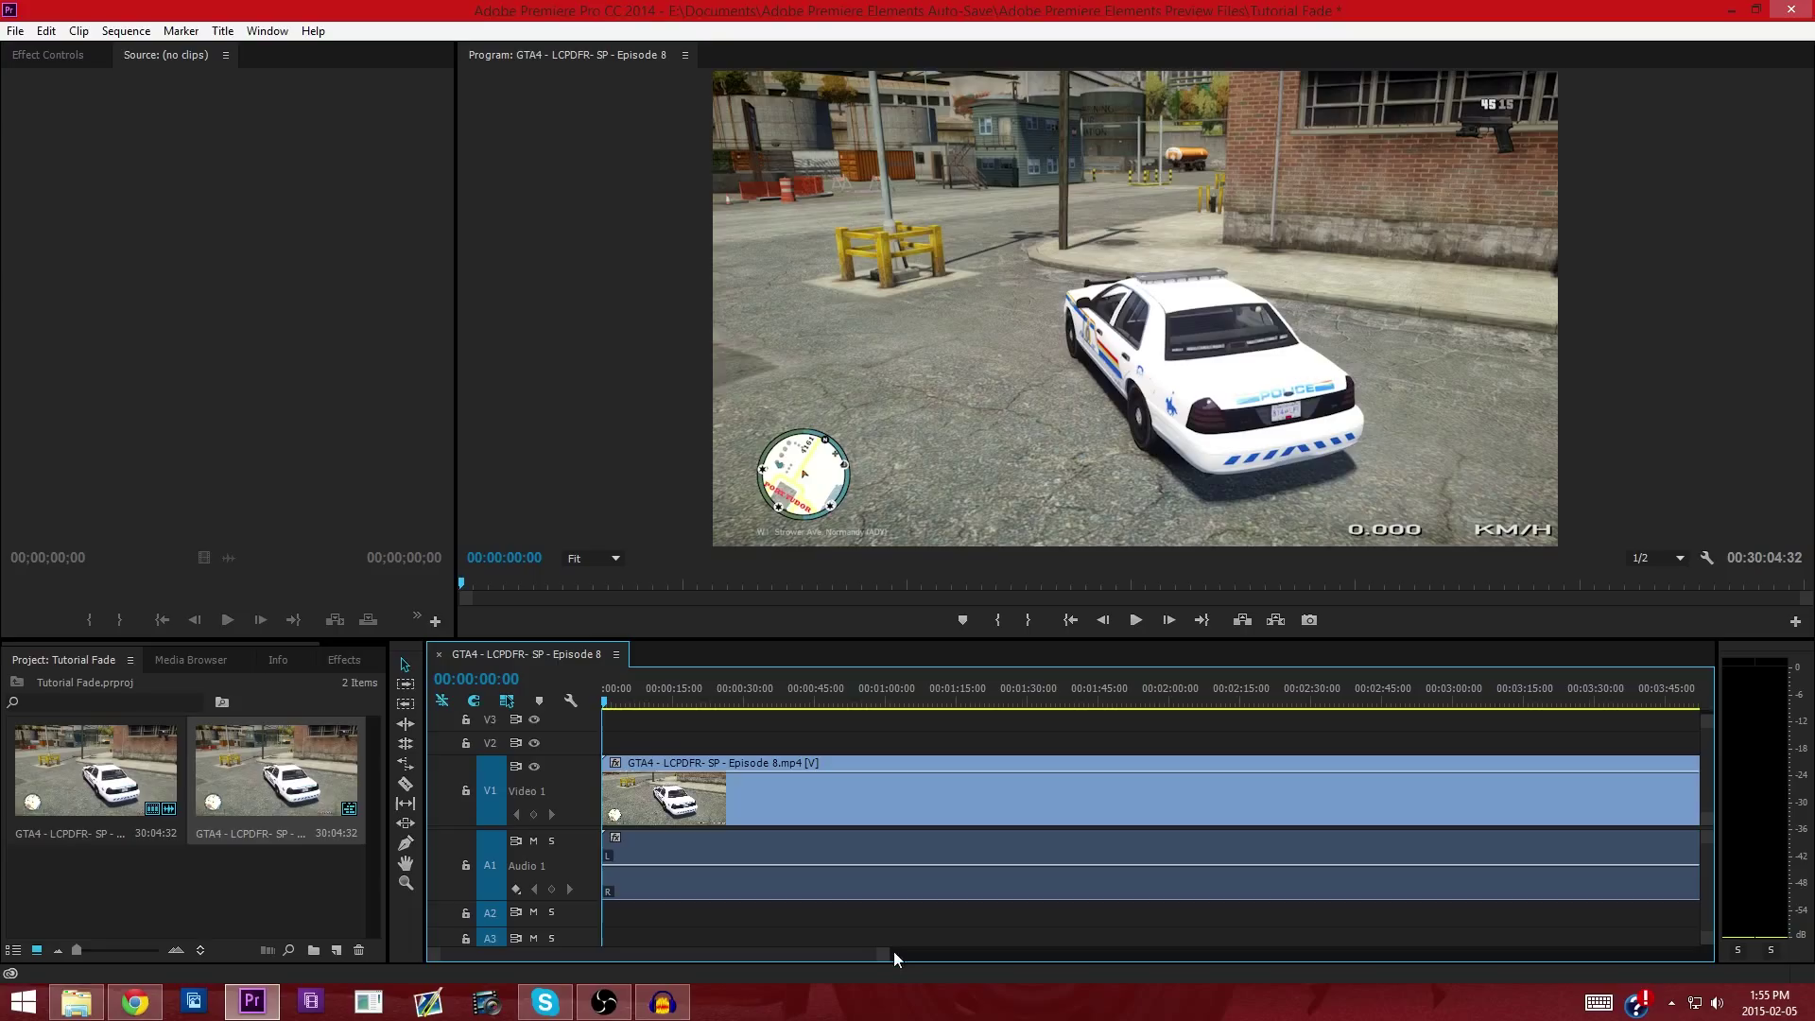
- Add two opacity keyframes at the clip's start and drop the first to 0%
drag(894, 951, 784, 951)
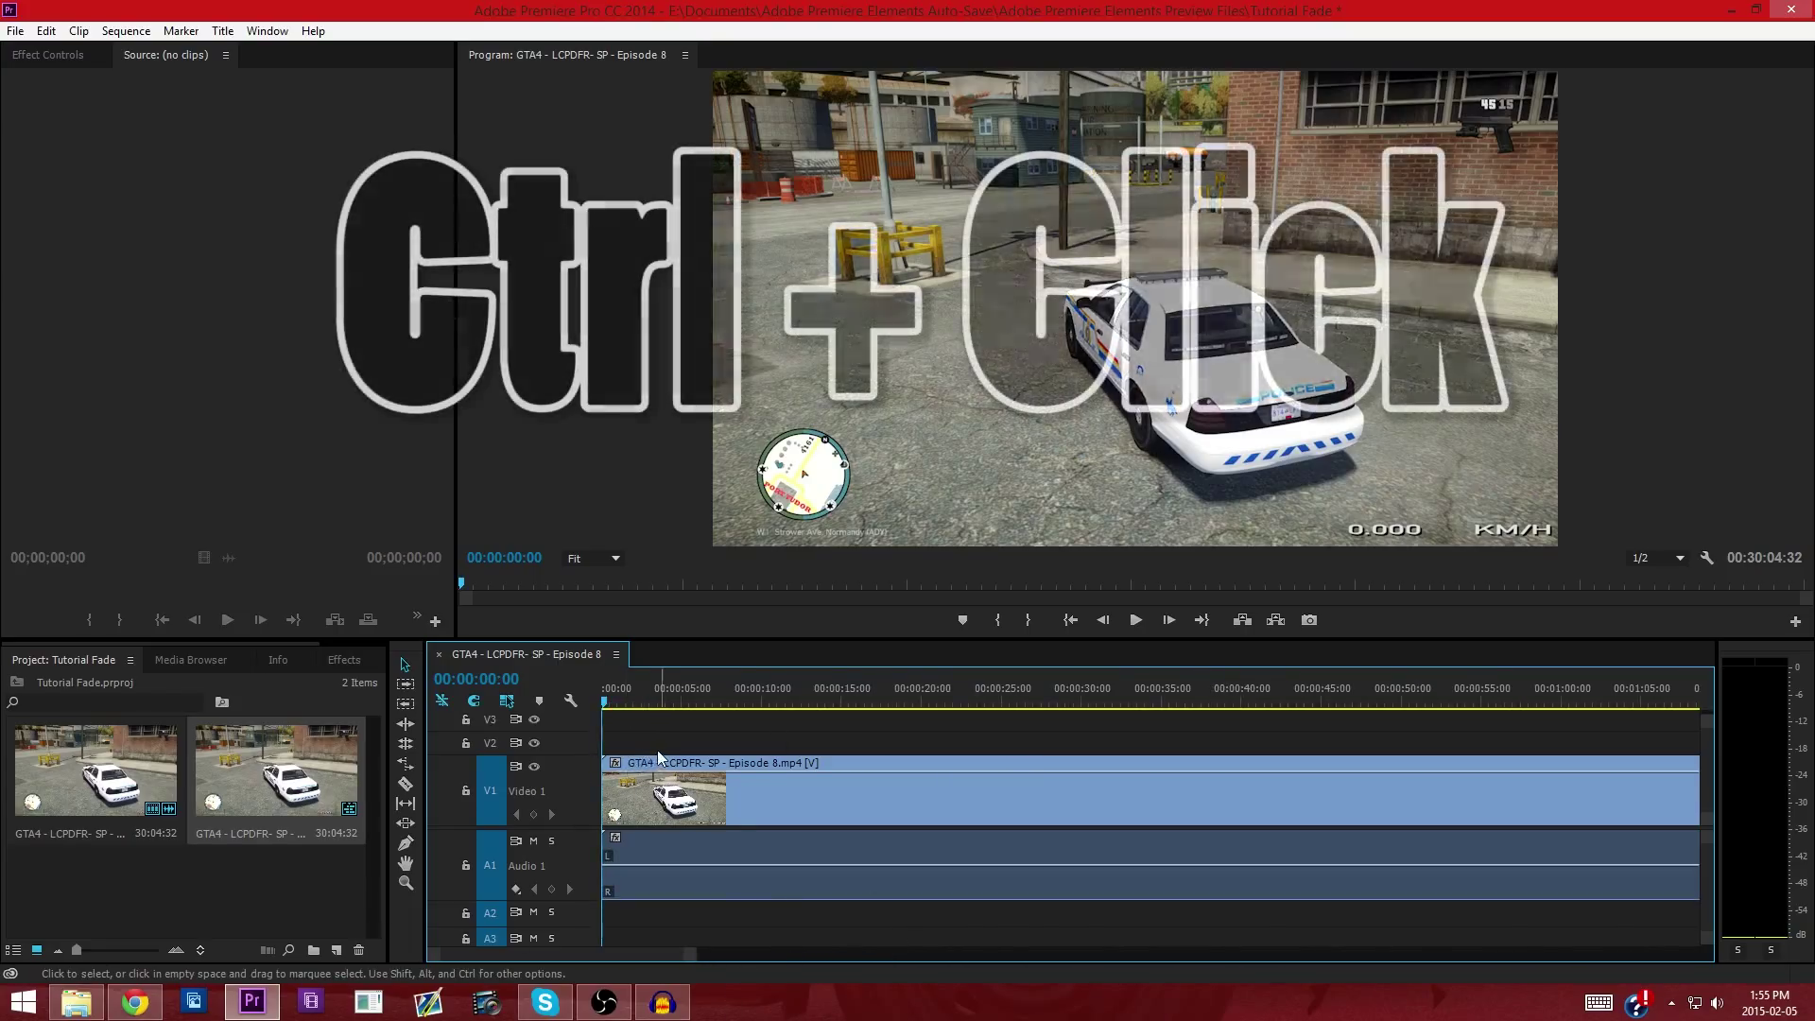
ctrl+click(623, 777)
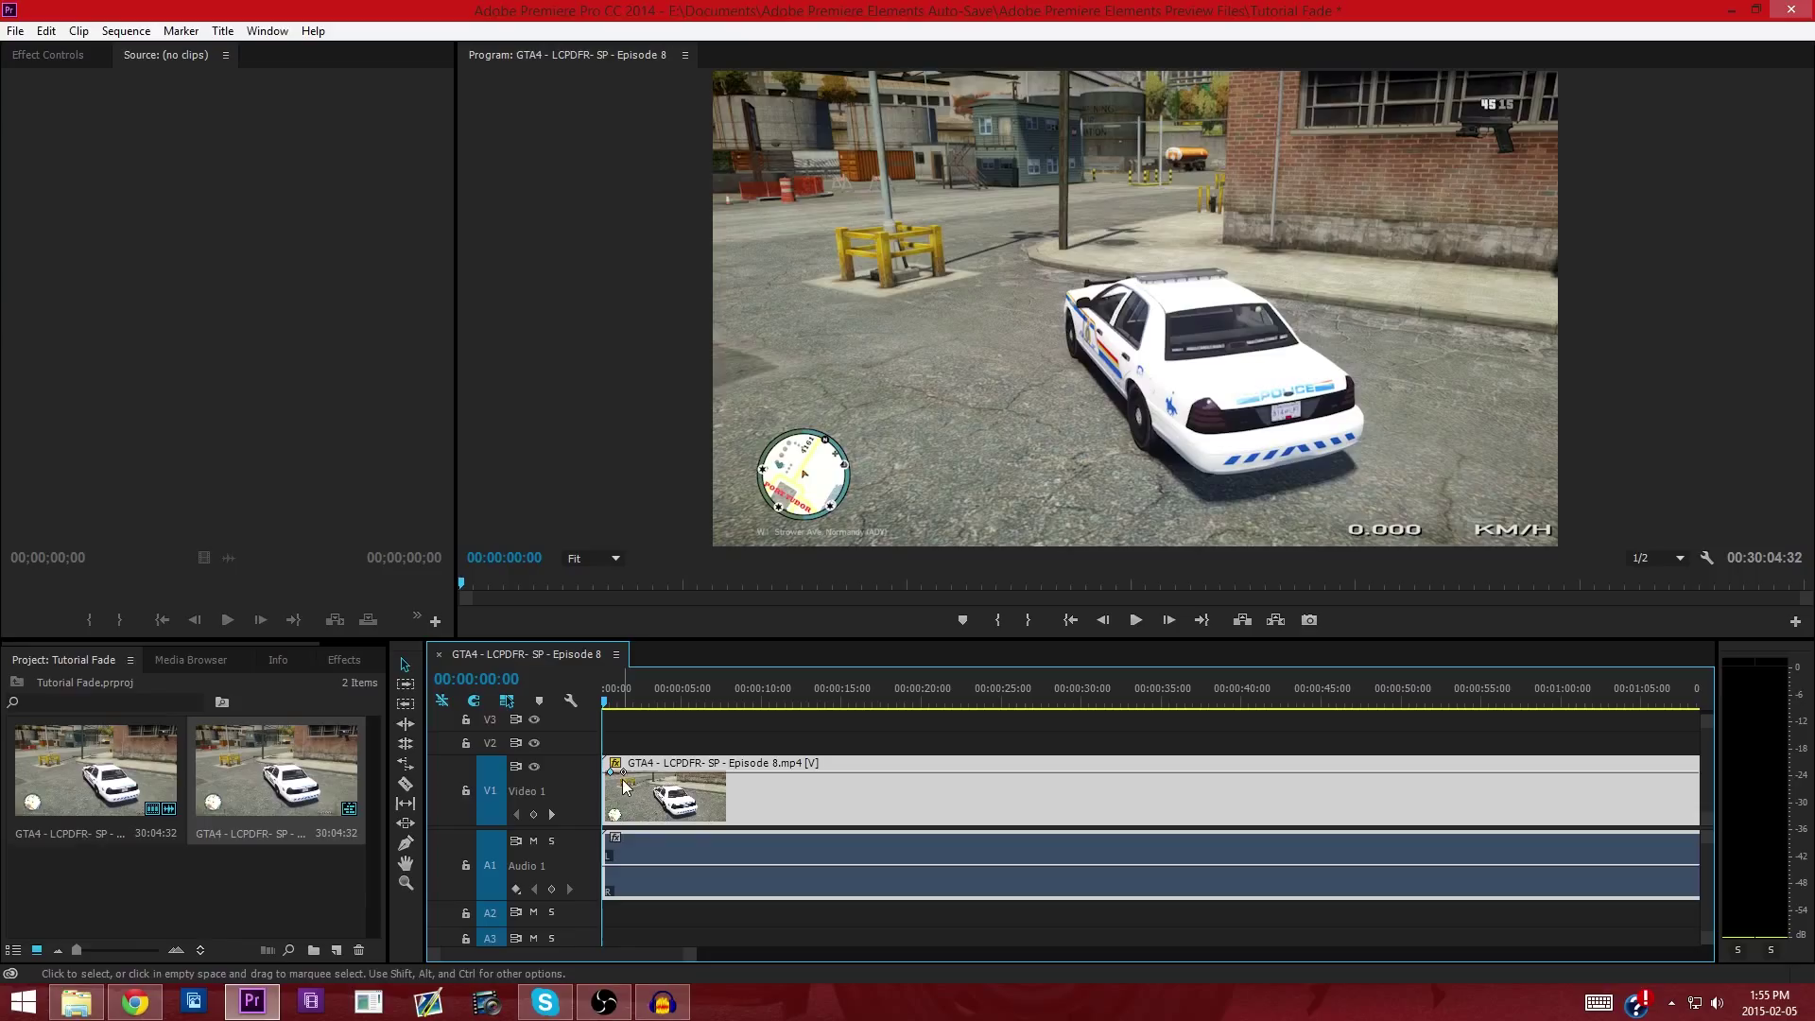
drag(625, 773, 640, 786)
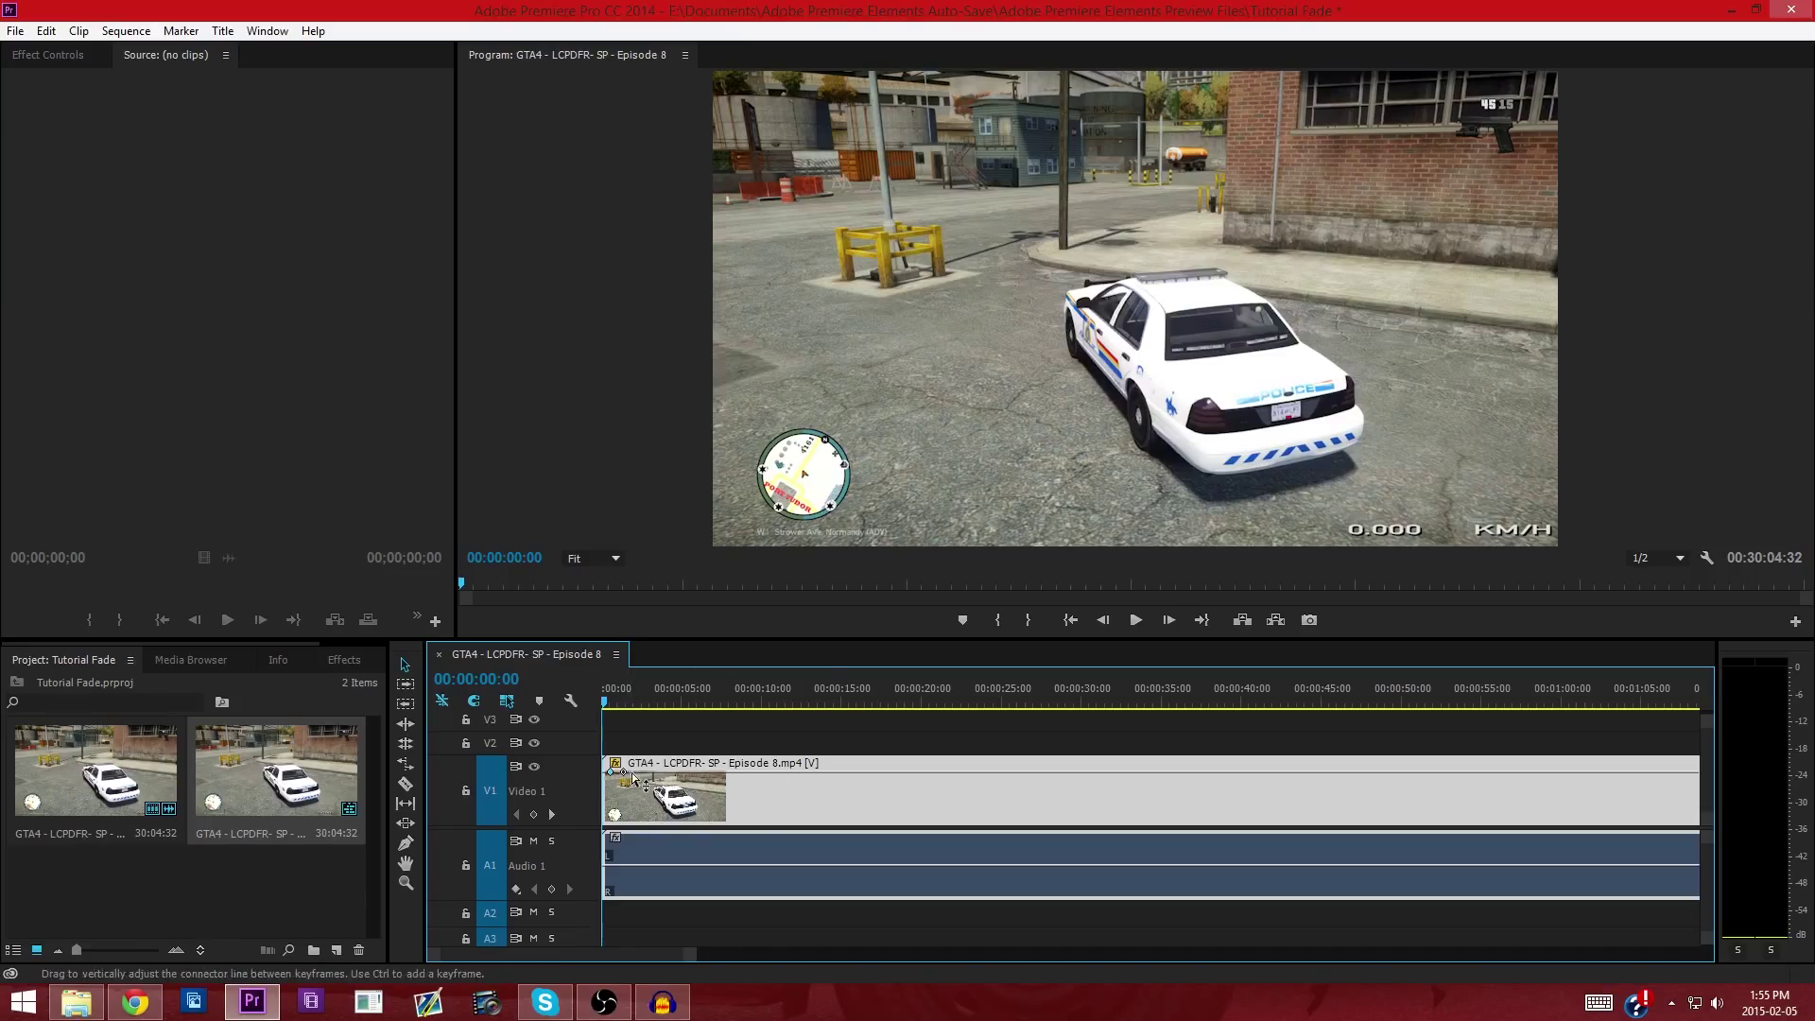
drag(612, 773, 608, 819)
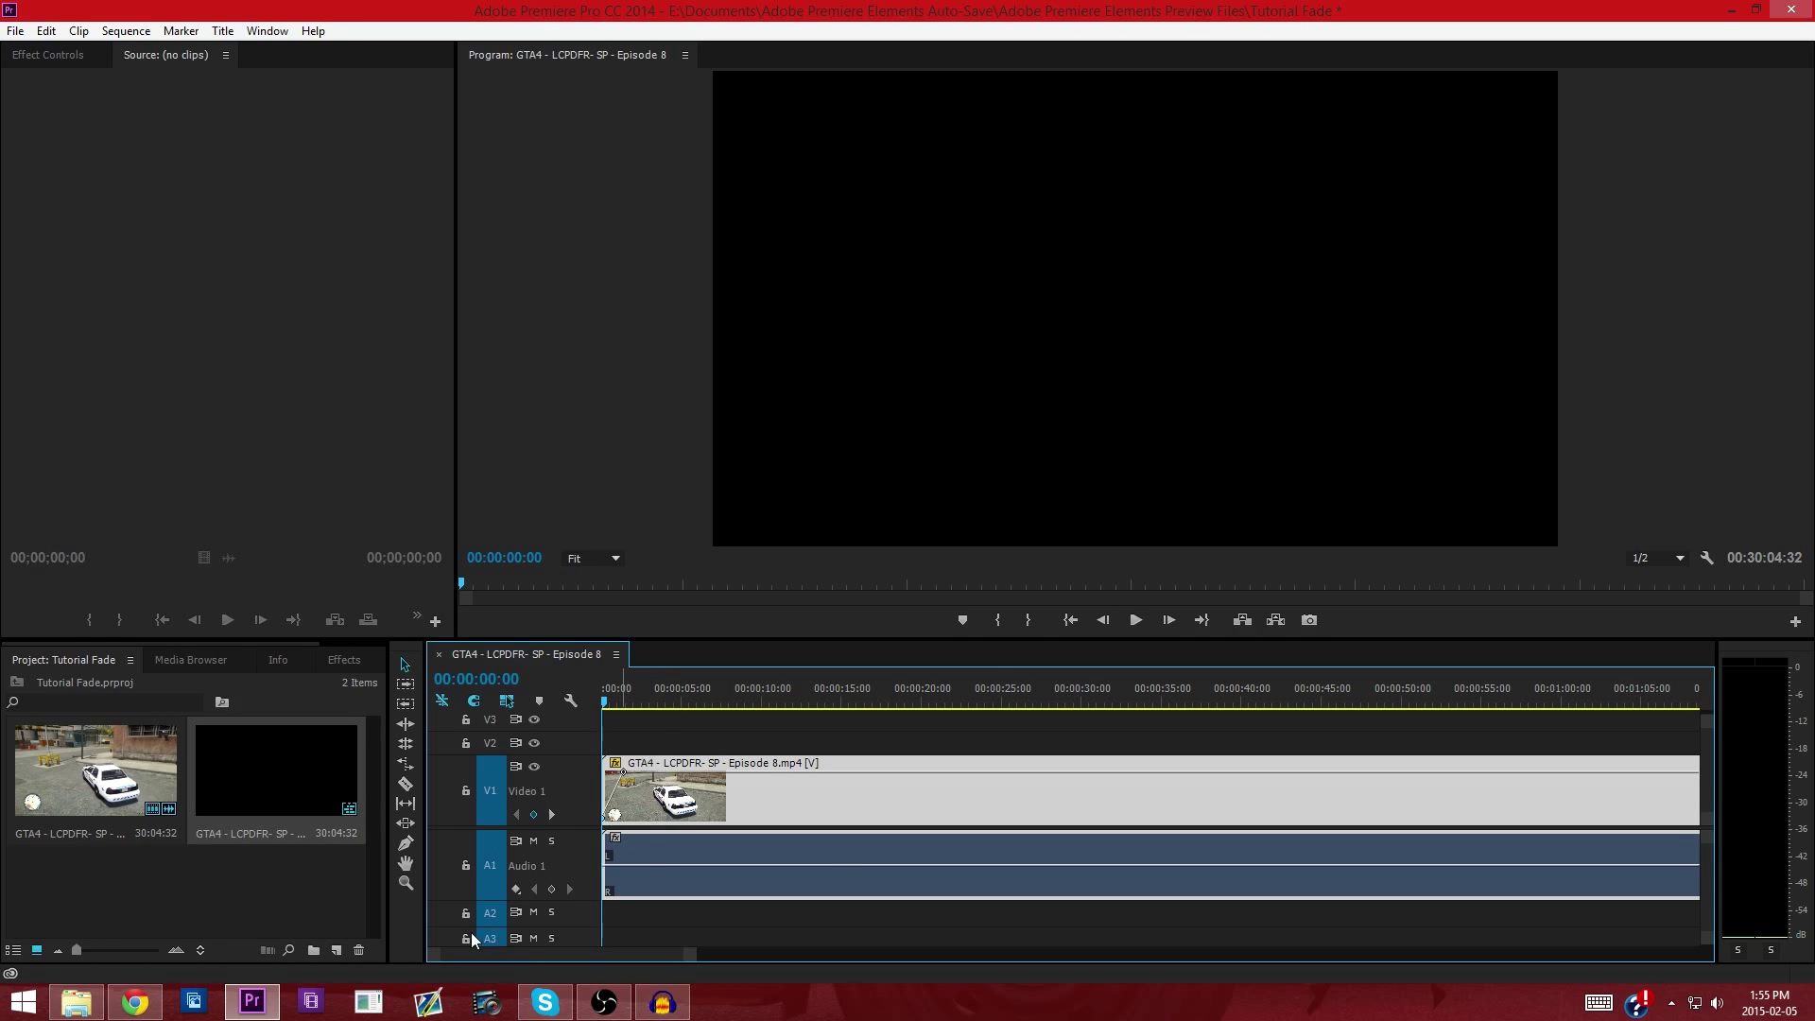
- Play back the opacity fade-in, then return the playhead to the sequence start
click(1137, 620)
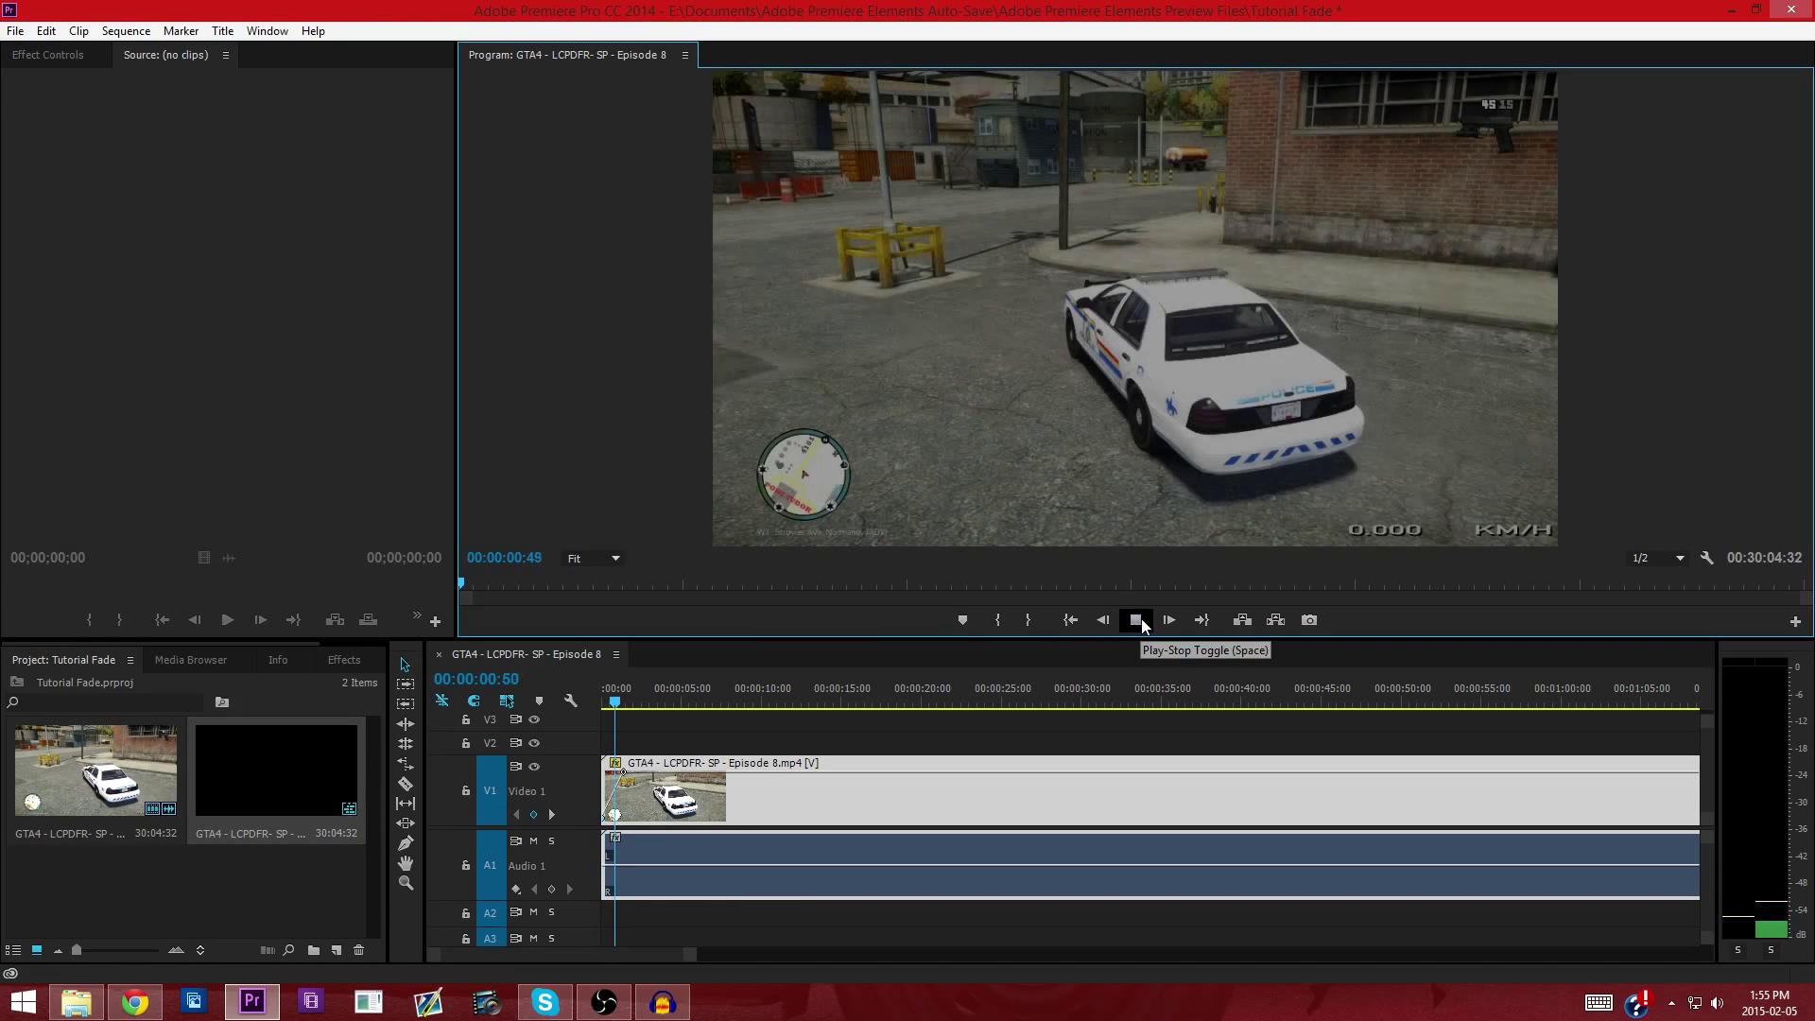
click(1136, 620)
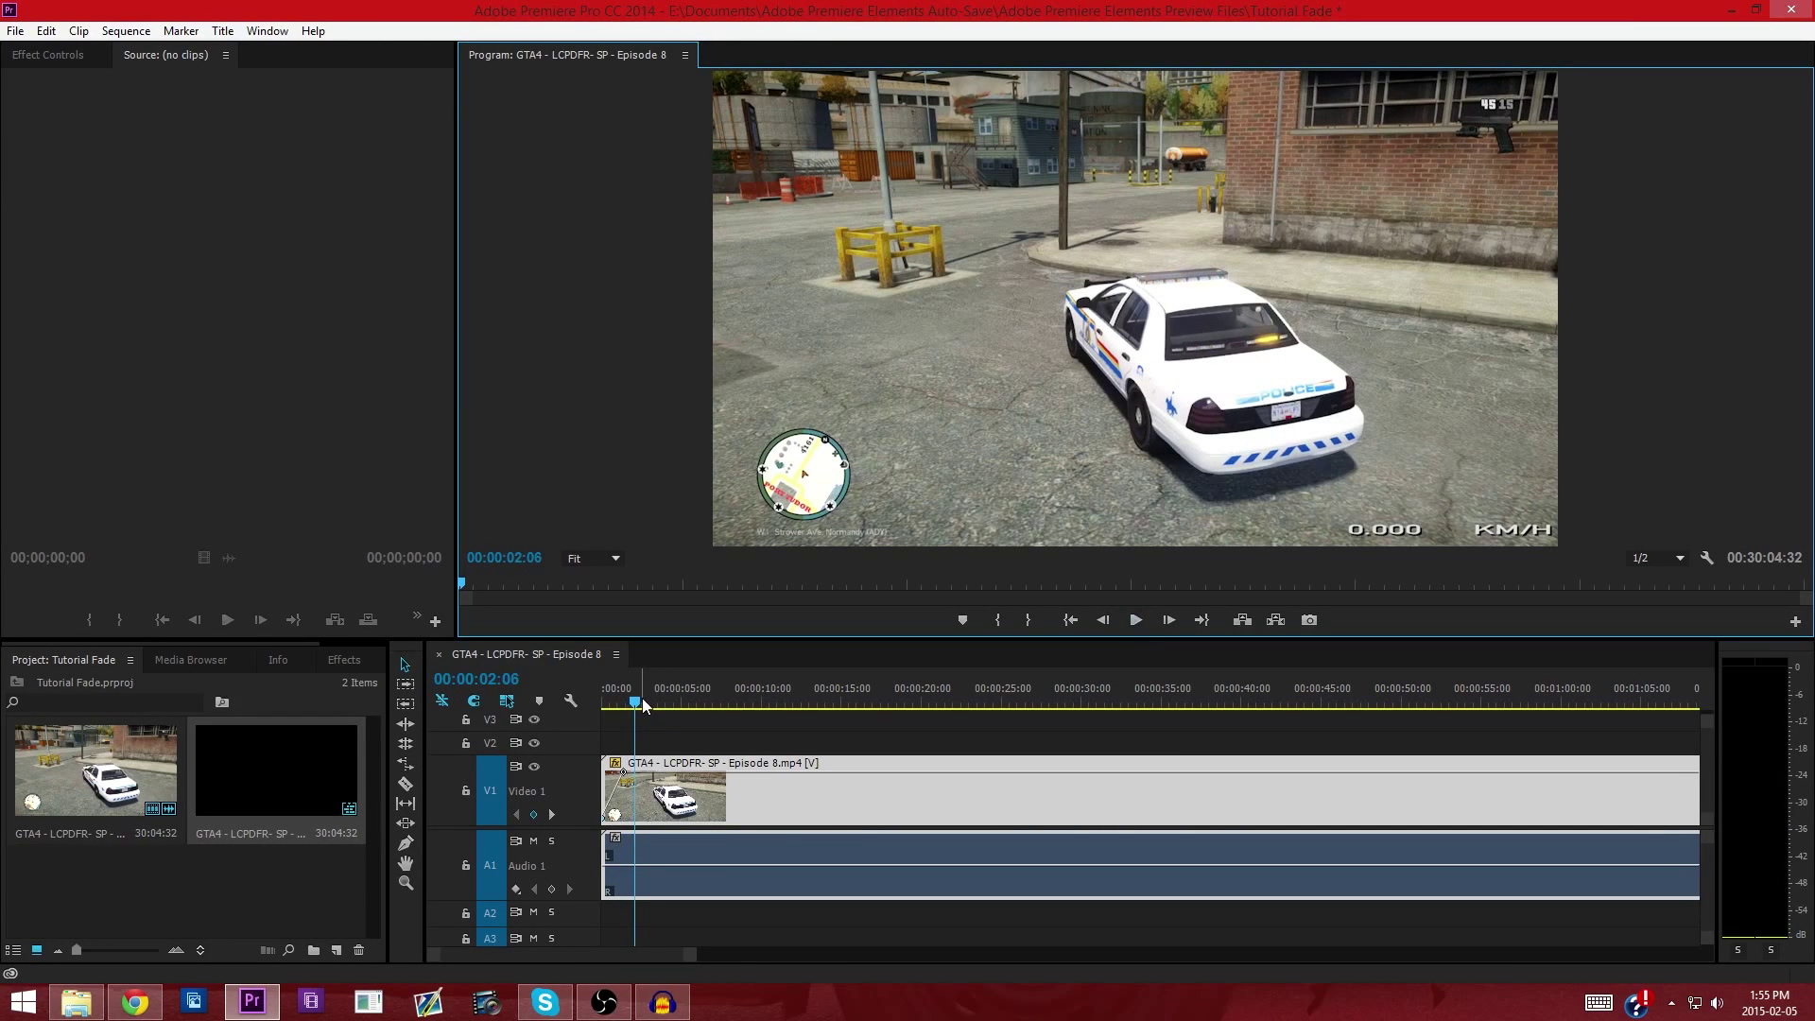
click(606, 702)
drag(610, 702, 604, 703)
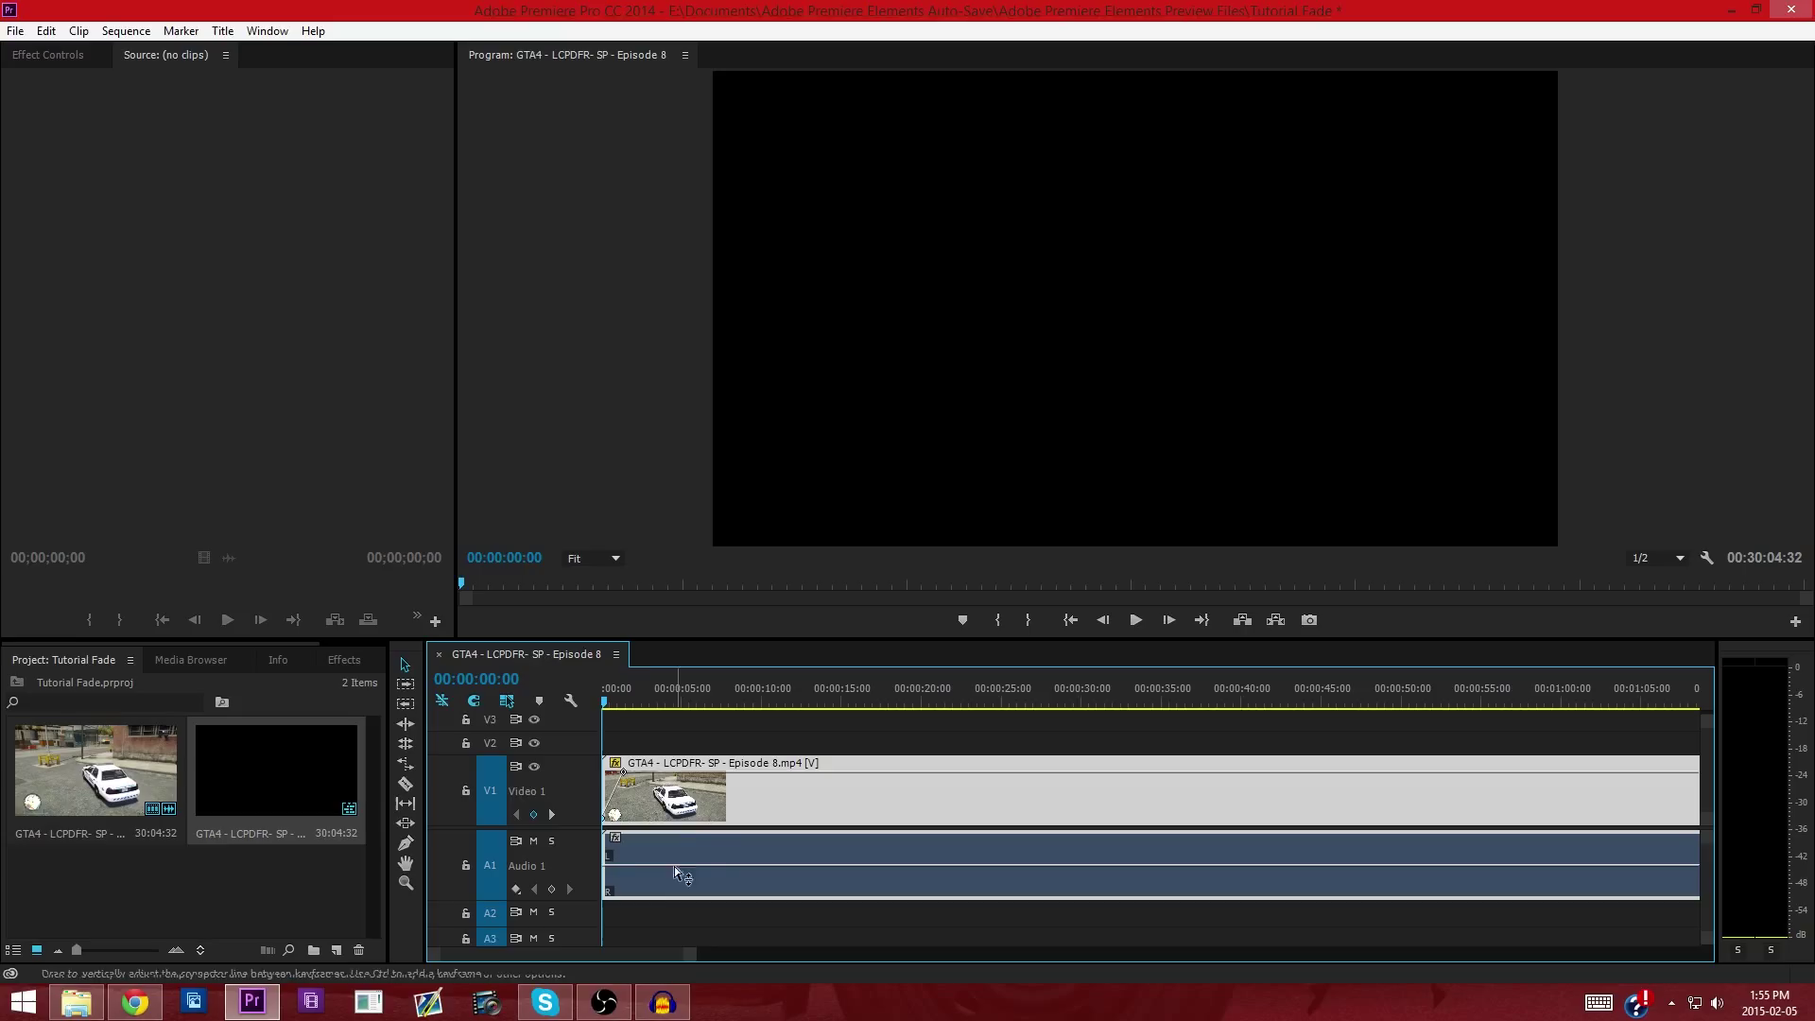
- Add two volume keyframes at the audio start and pull the first down to silence
ctrl+click(621, 867)
ctrl+click(606, 866)
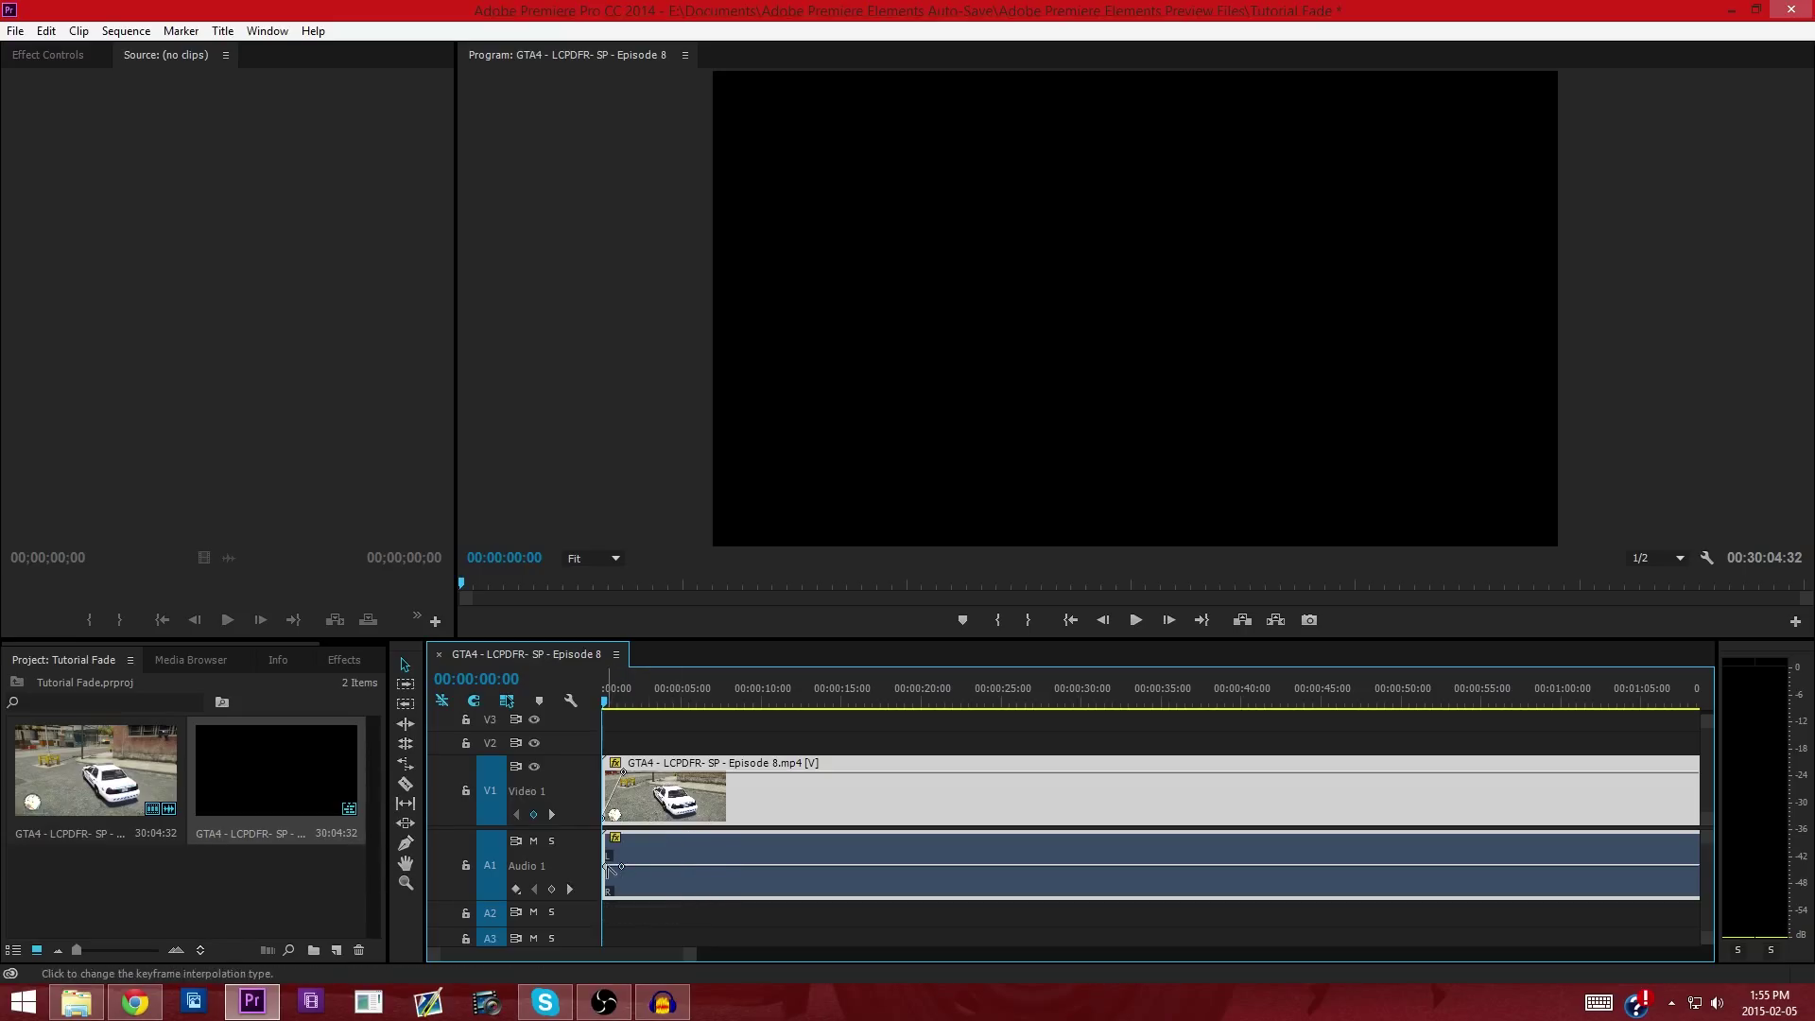
drag(606, 866, 606, 892)
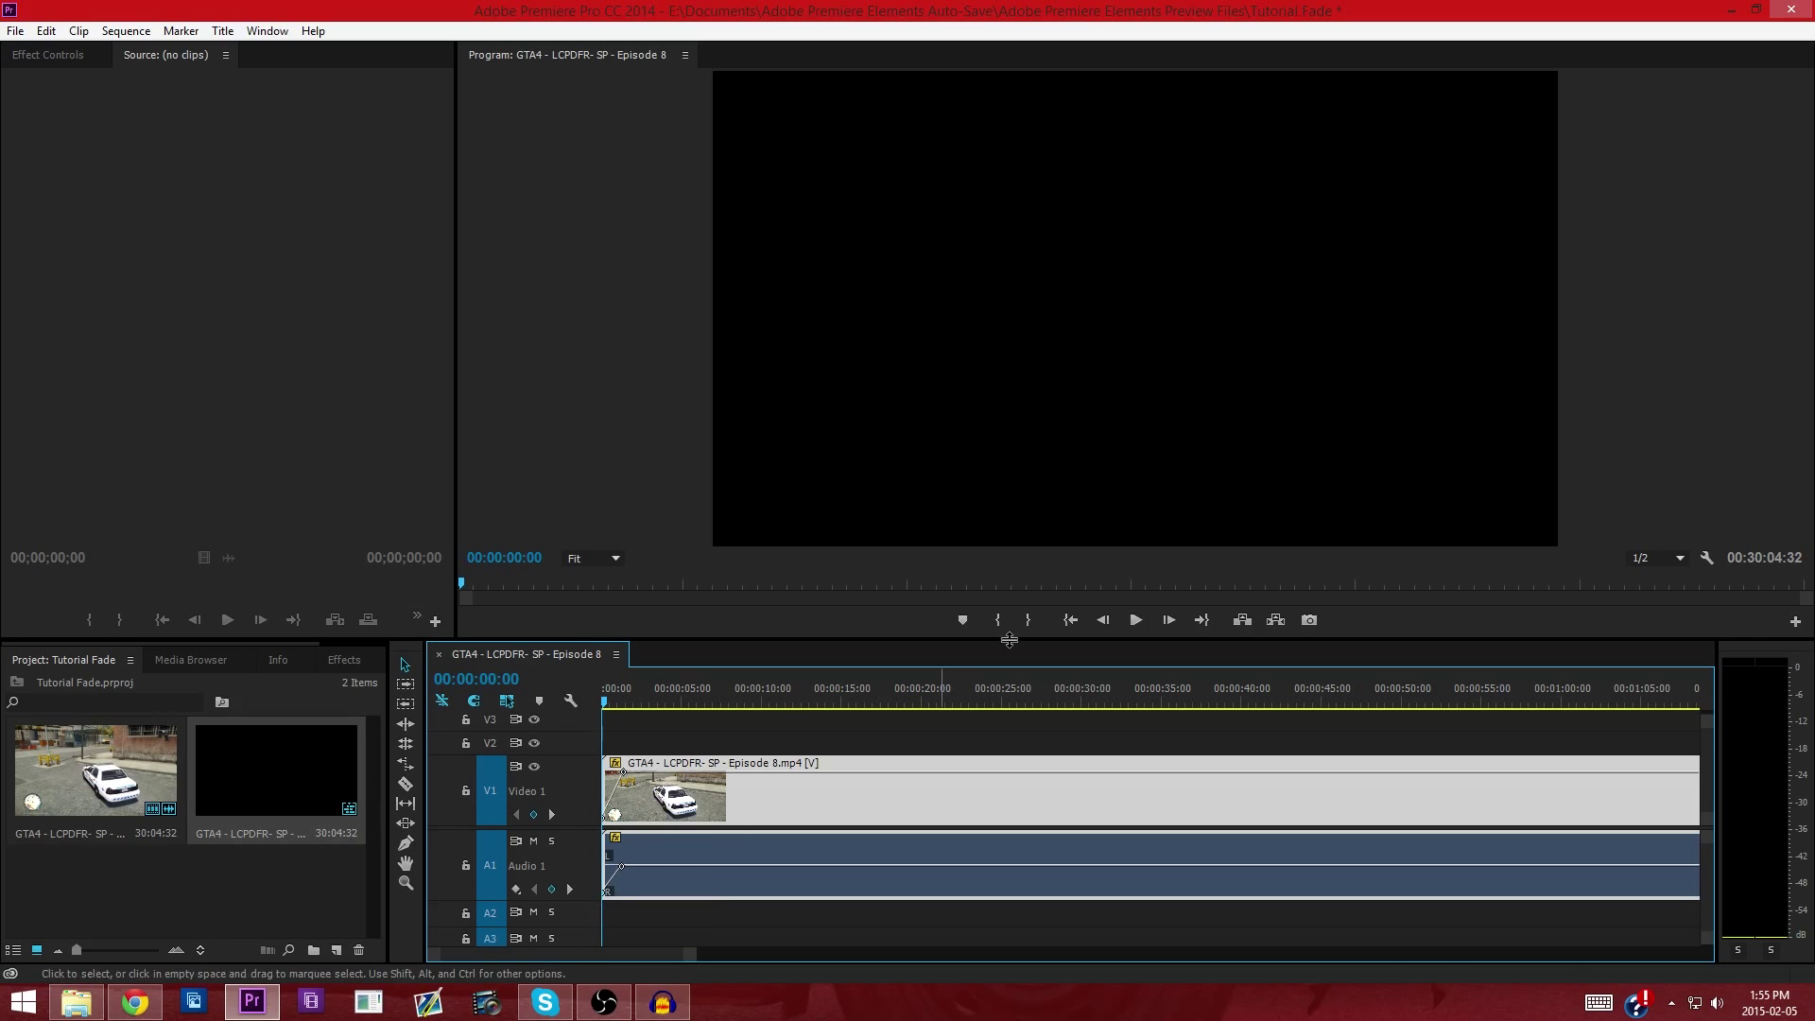
- Preview the audio fade-in, then park the playhead at 00:00:08:00
click(1135, 619)
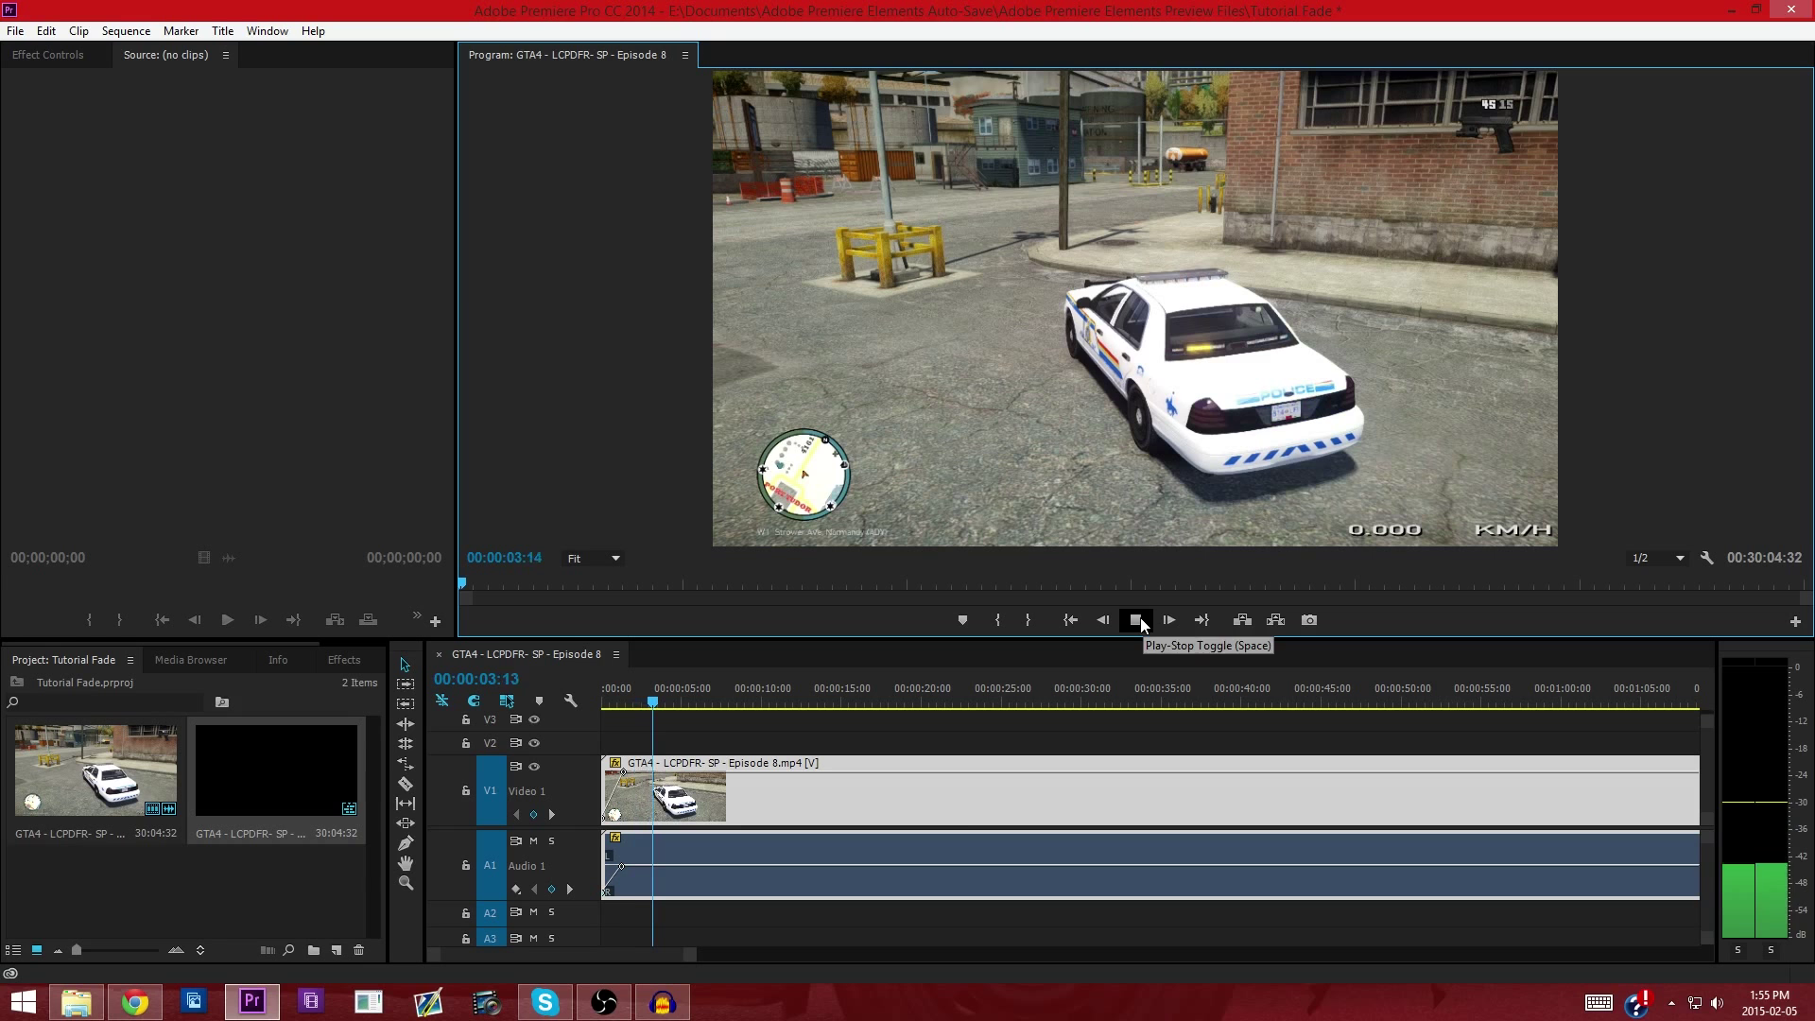
click(1140, 620)
click(690, 957)
drag(690, 958, 821, 957)
mouse_move(626, 704)
mouse_down()
mouse_move(673, 703)
mouse_move(655, 704)
mouse_up()
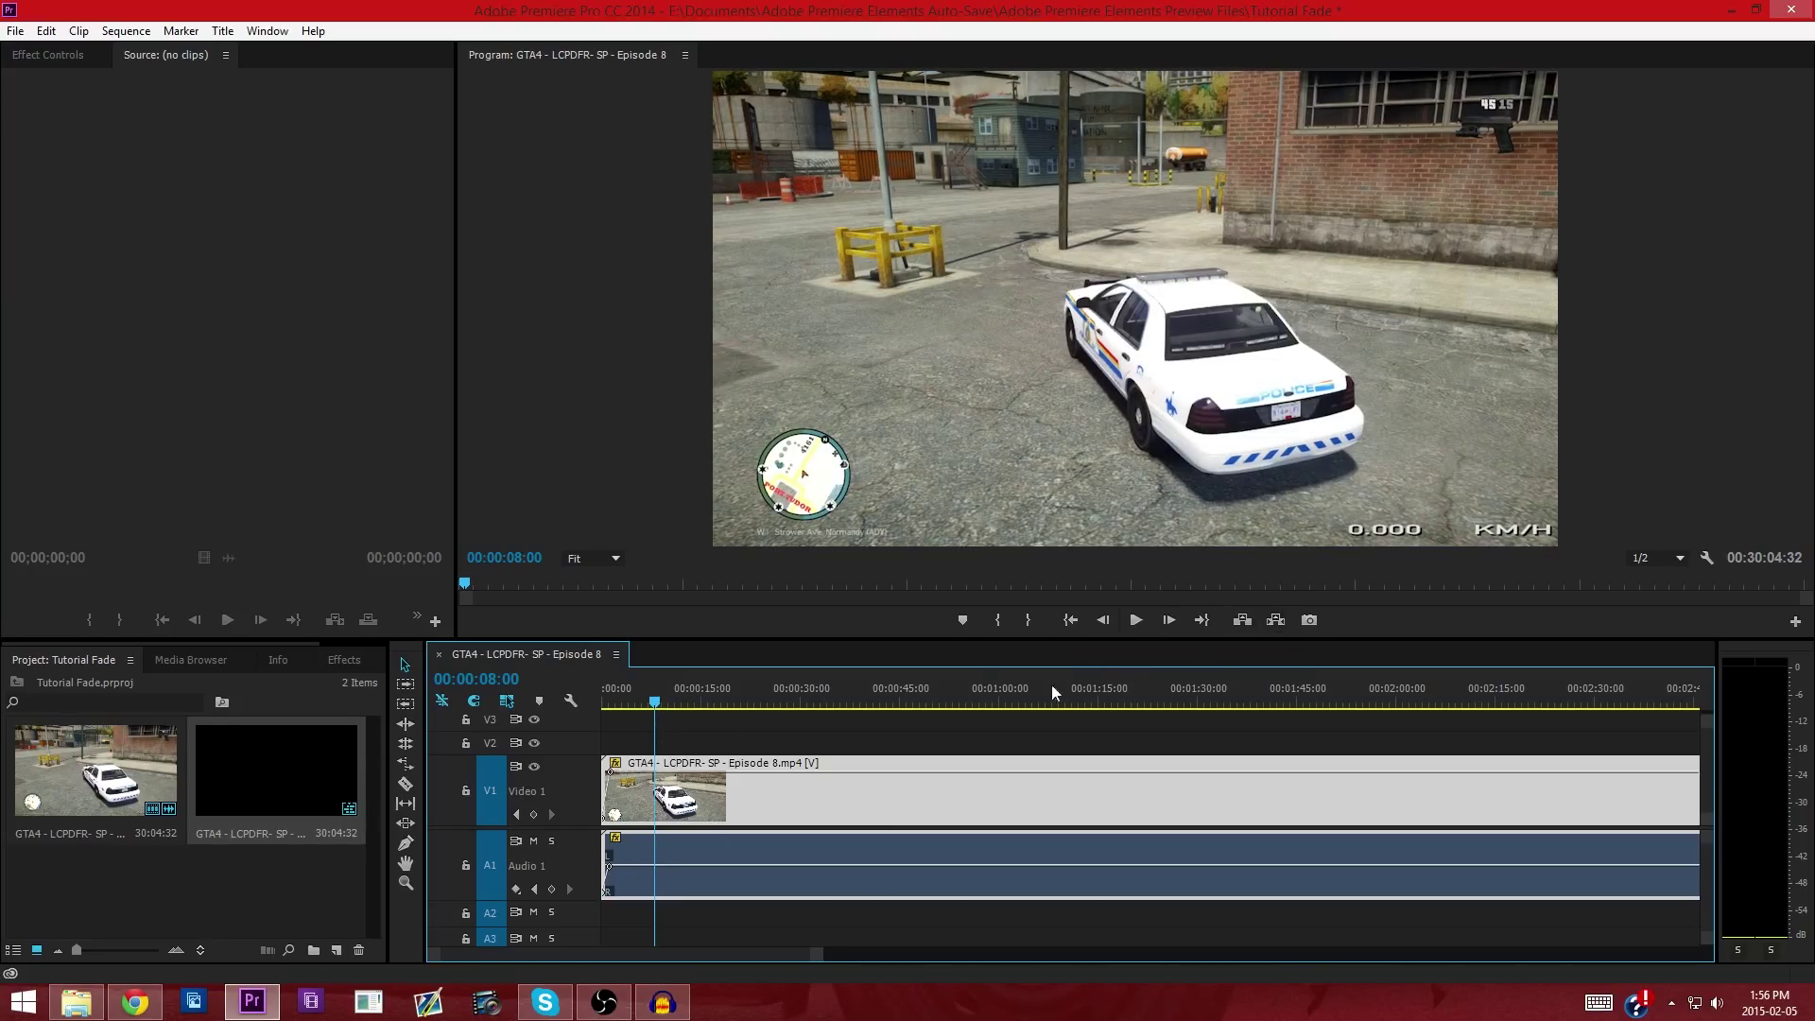
- Split the clip with the Razor tool at 00:00:08:00 and 00:00:26:34
click(406, 784)
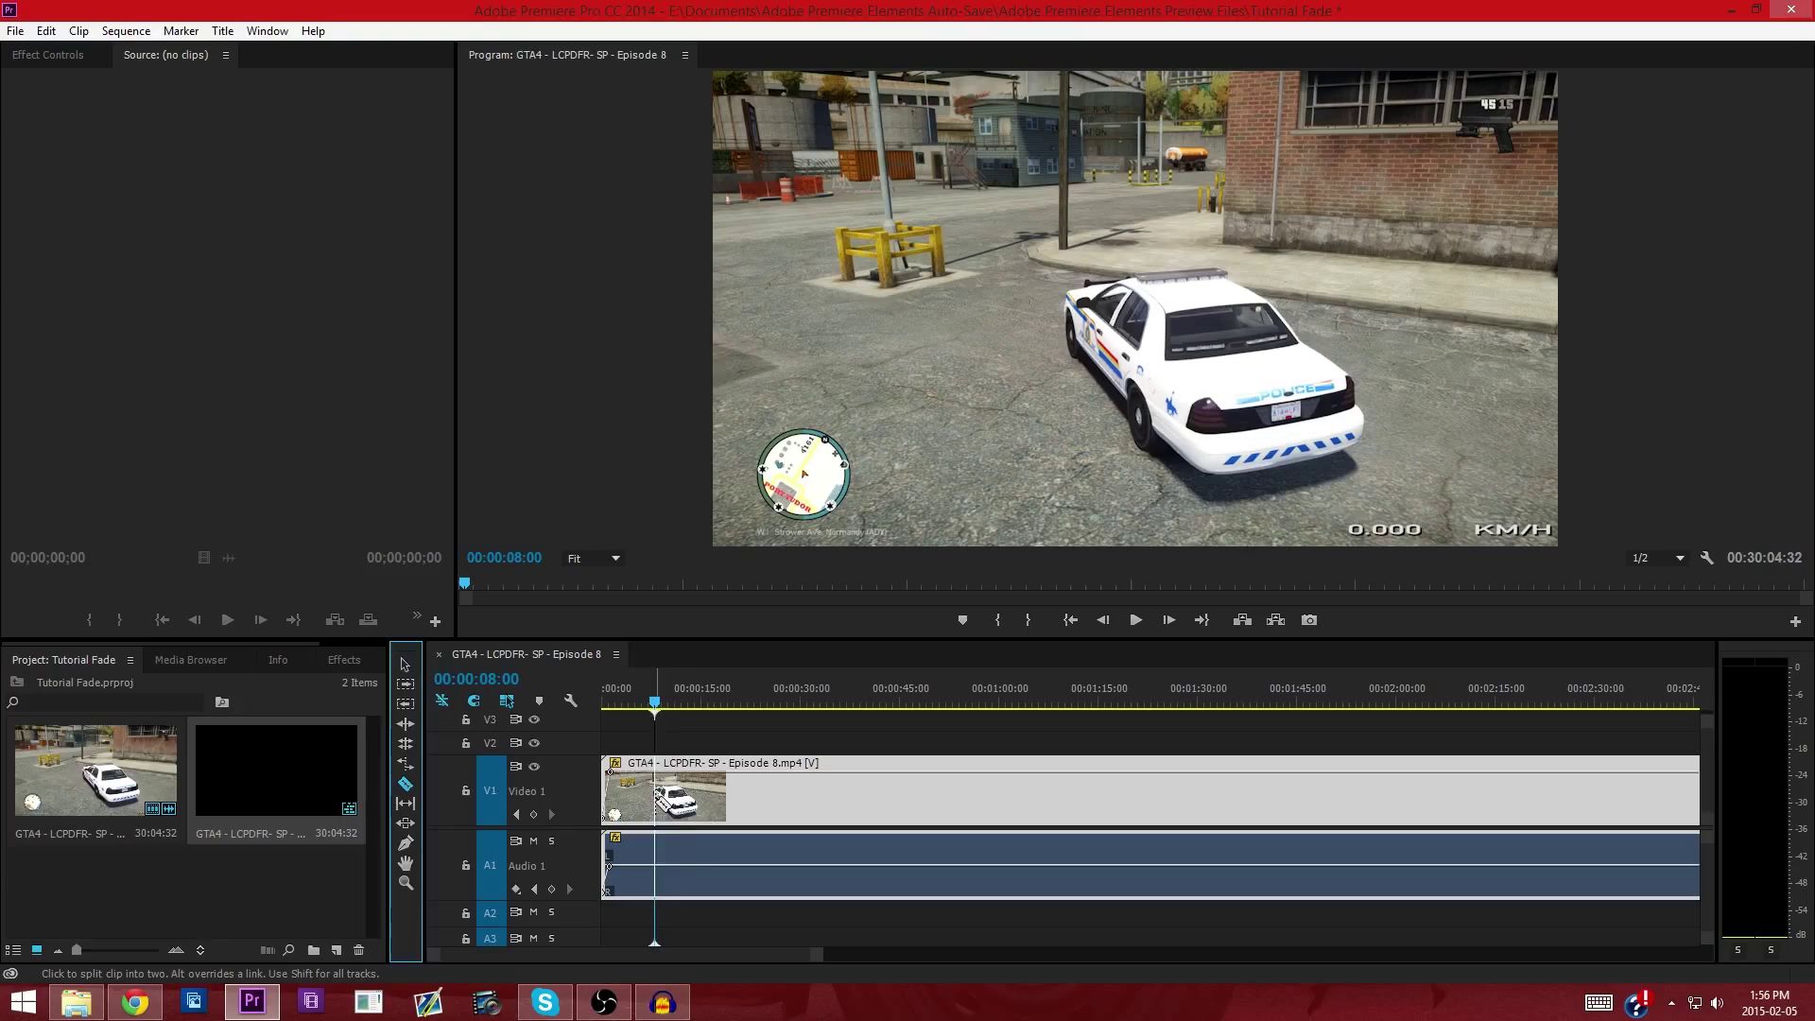
click(654, 790)
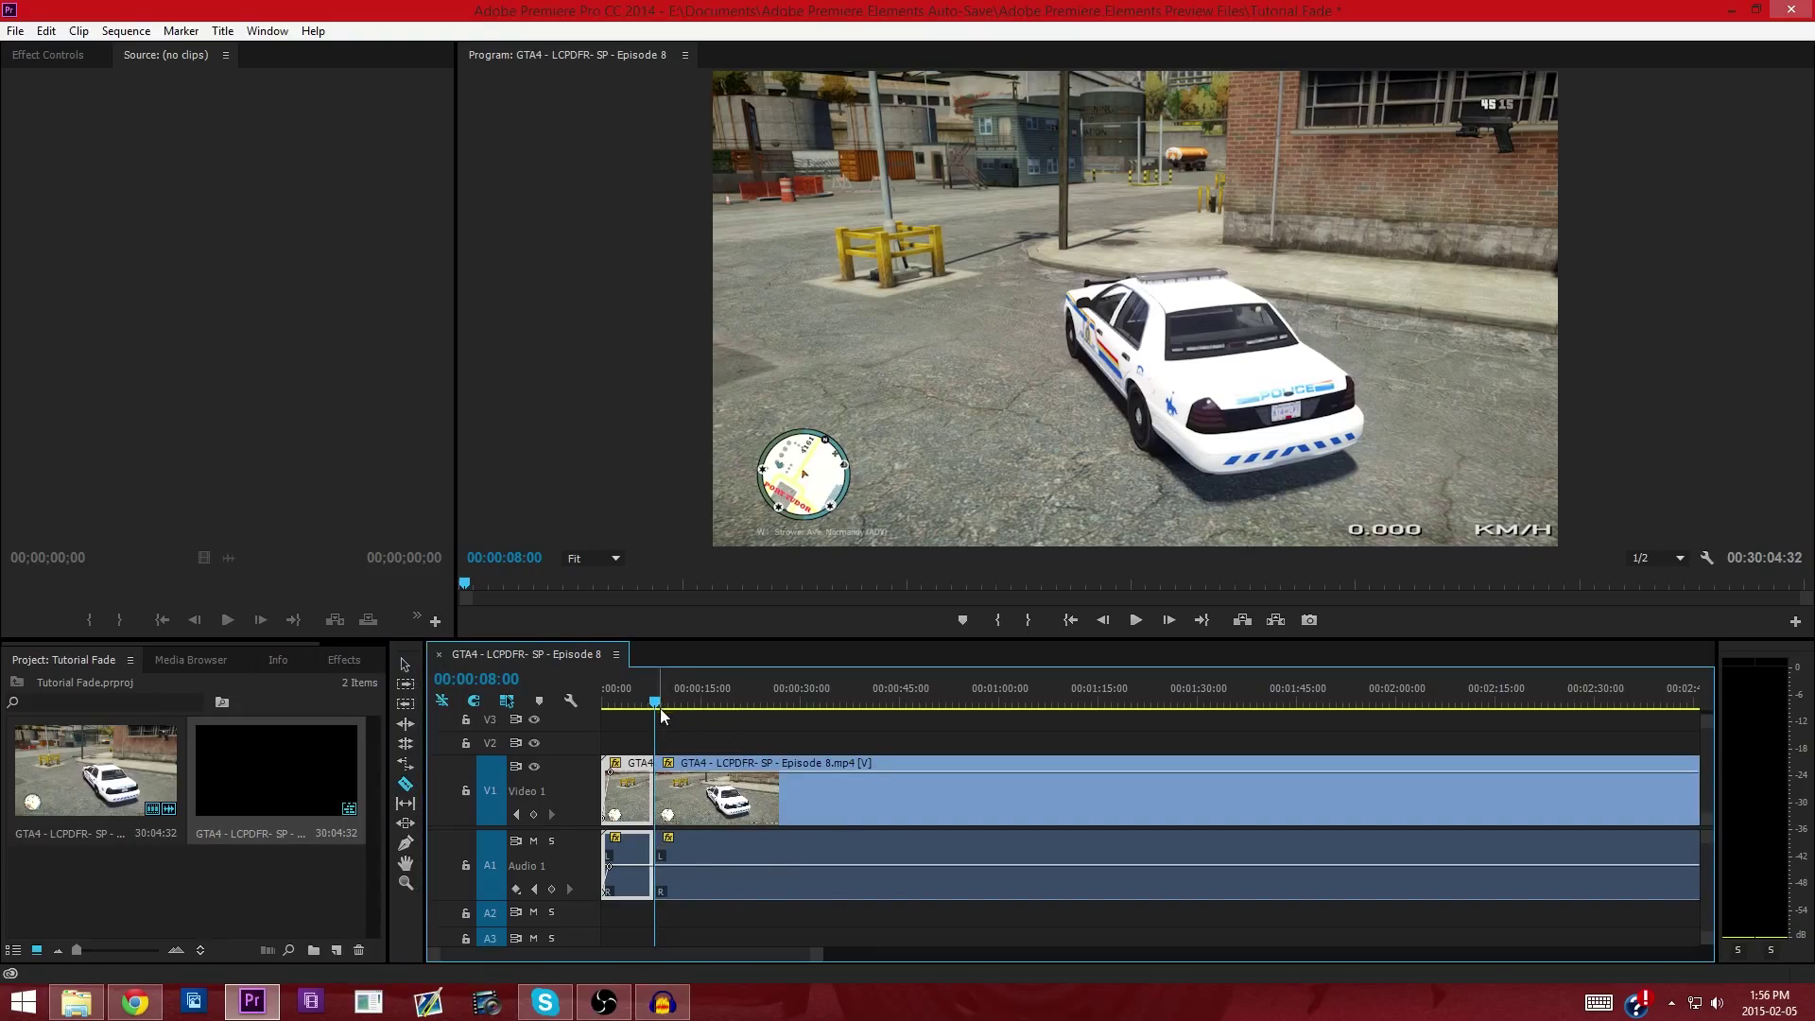
drag(660, 707, 777, 707)
click(792, 813)
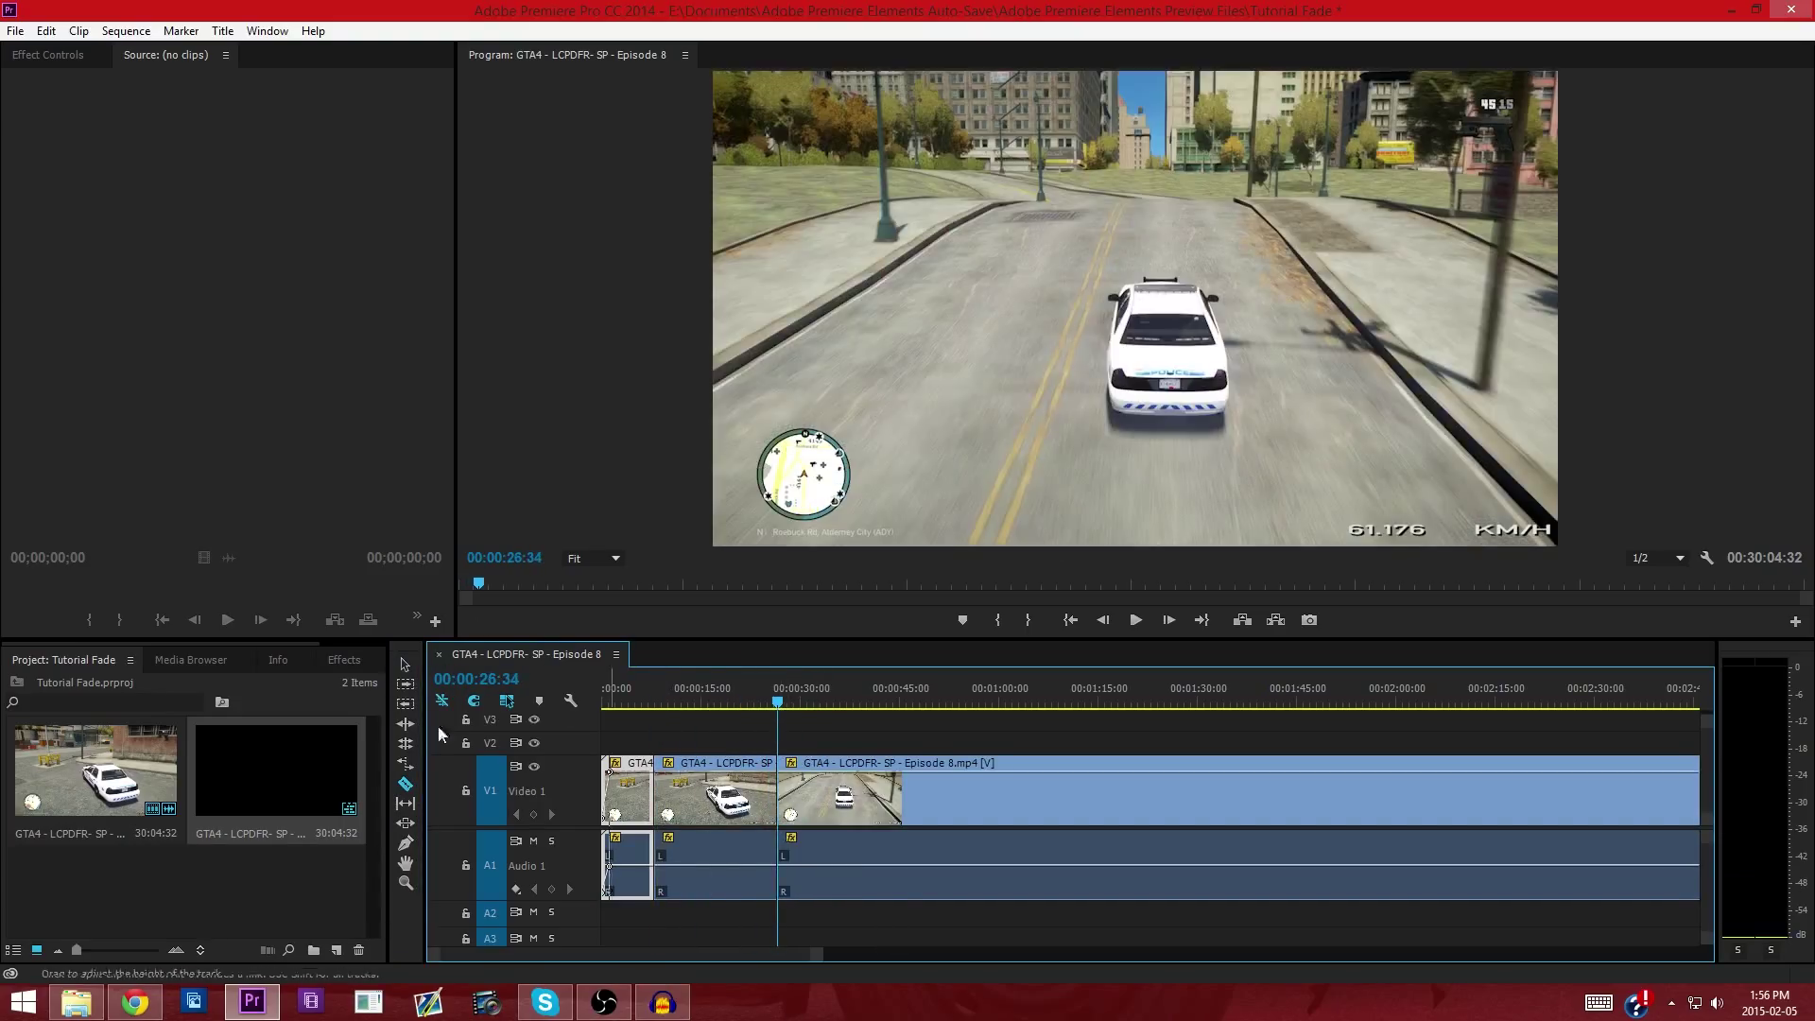
click(406, 665)
- Ripple delete the middle section and zoom the timeline in on the first 20 seconds
right_click(743, 801)
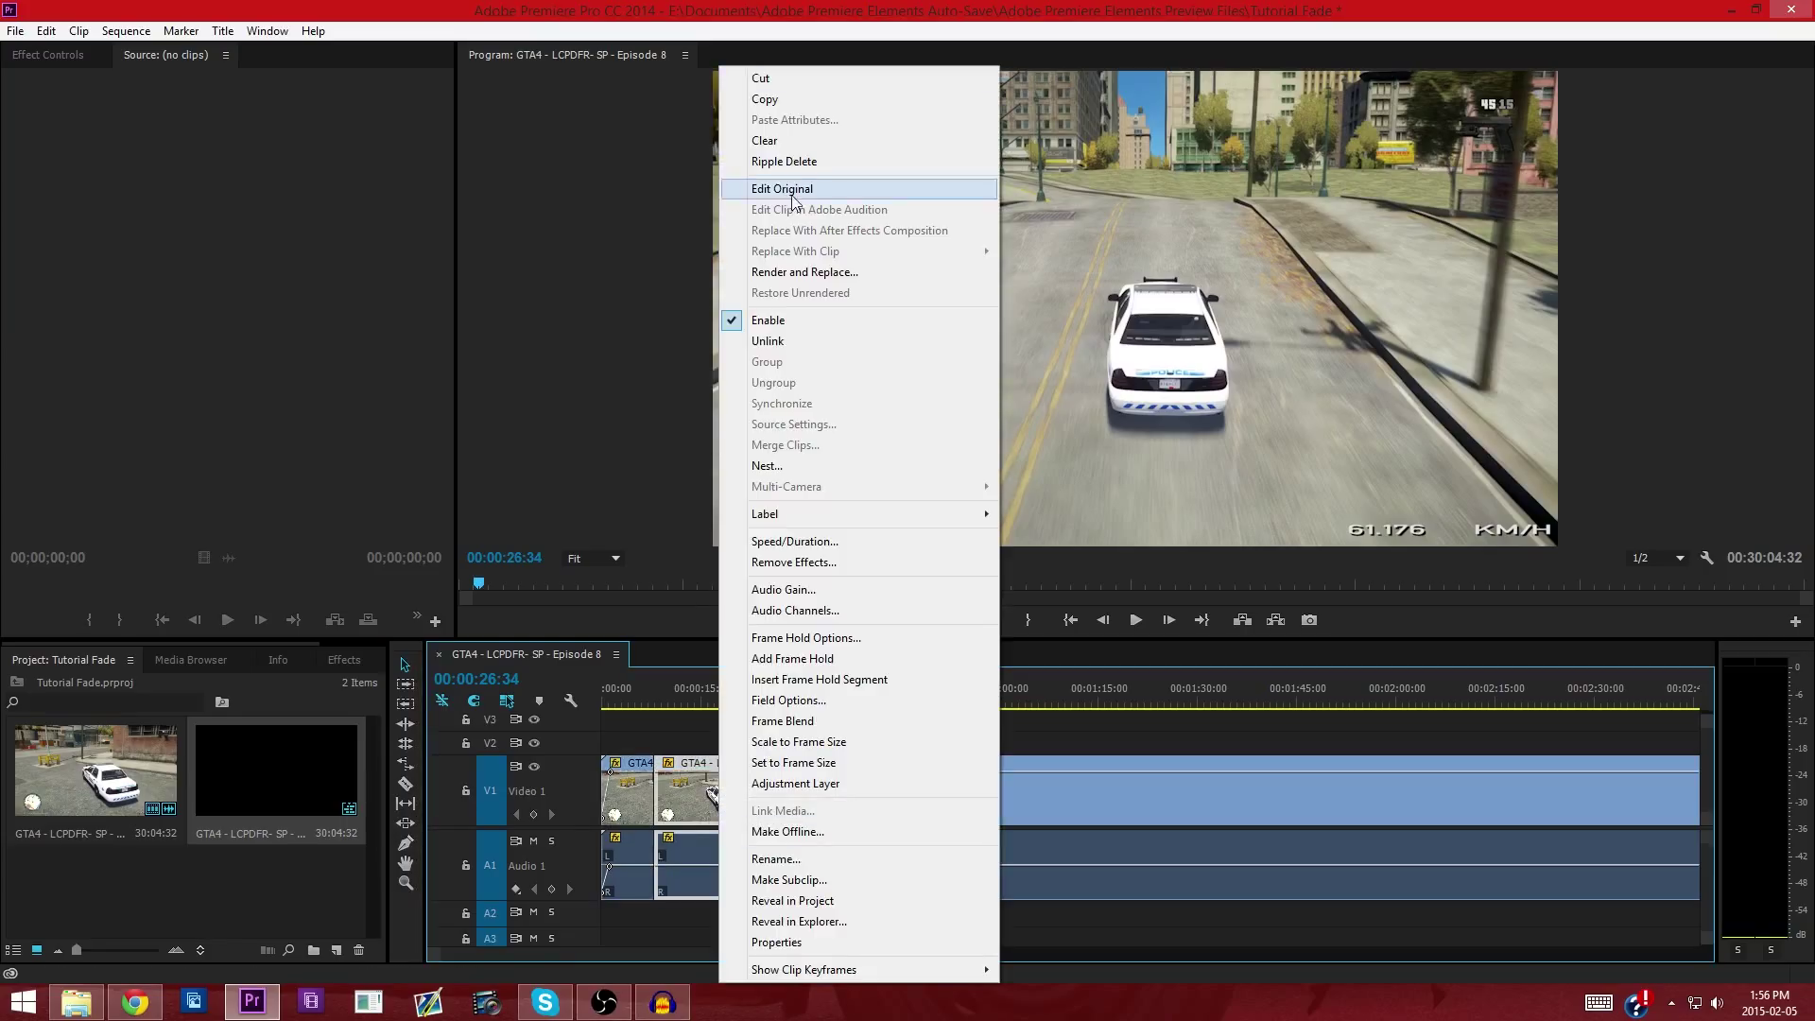
click(784, 162)
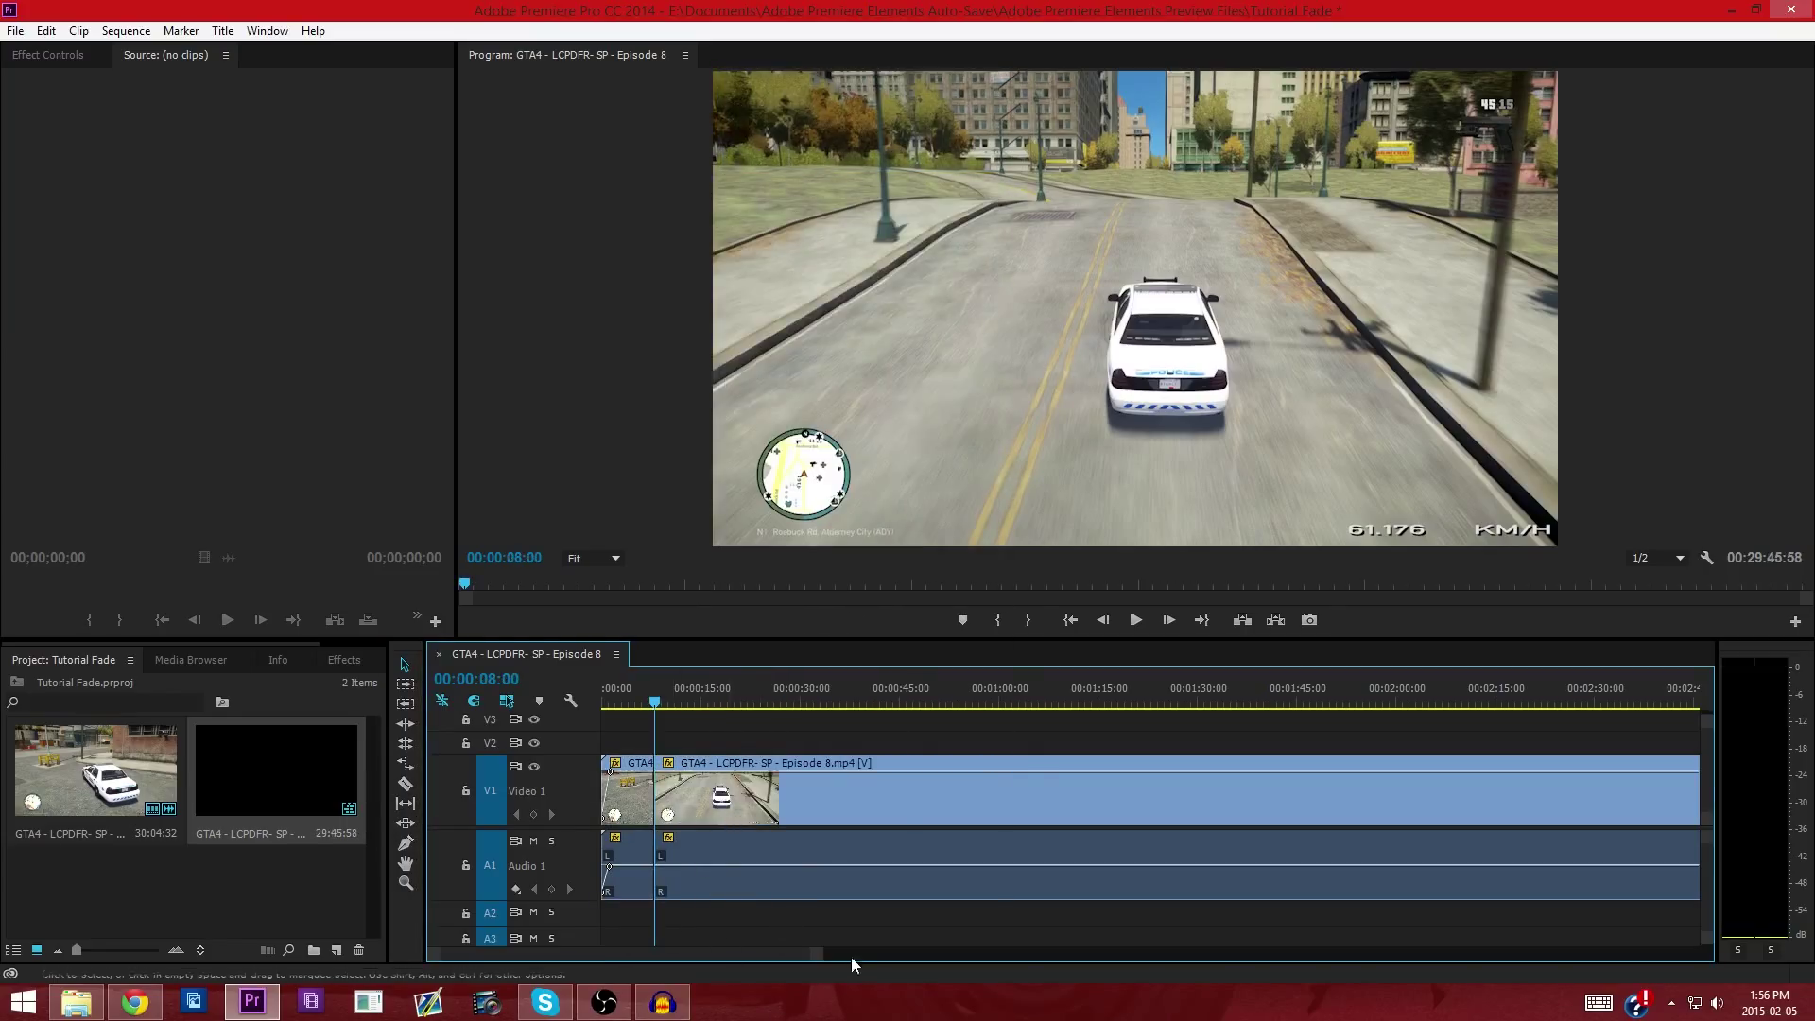
drag(819, 956, 699, 930)
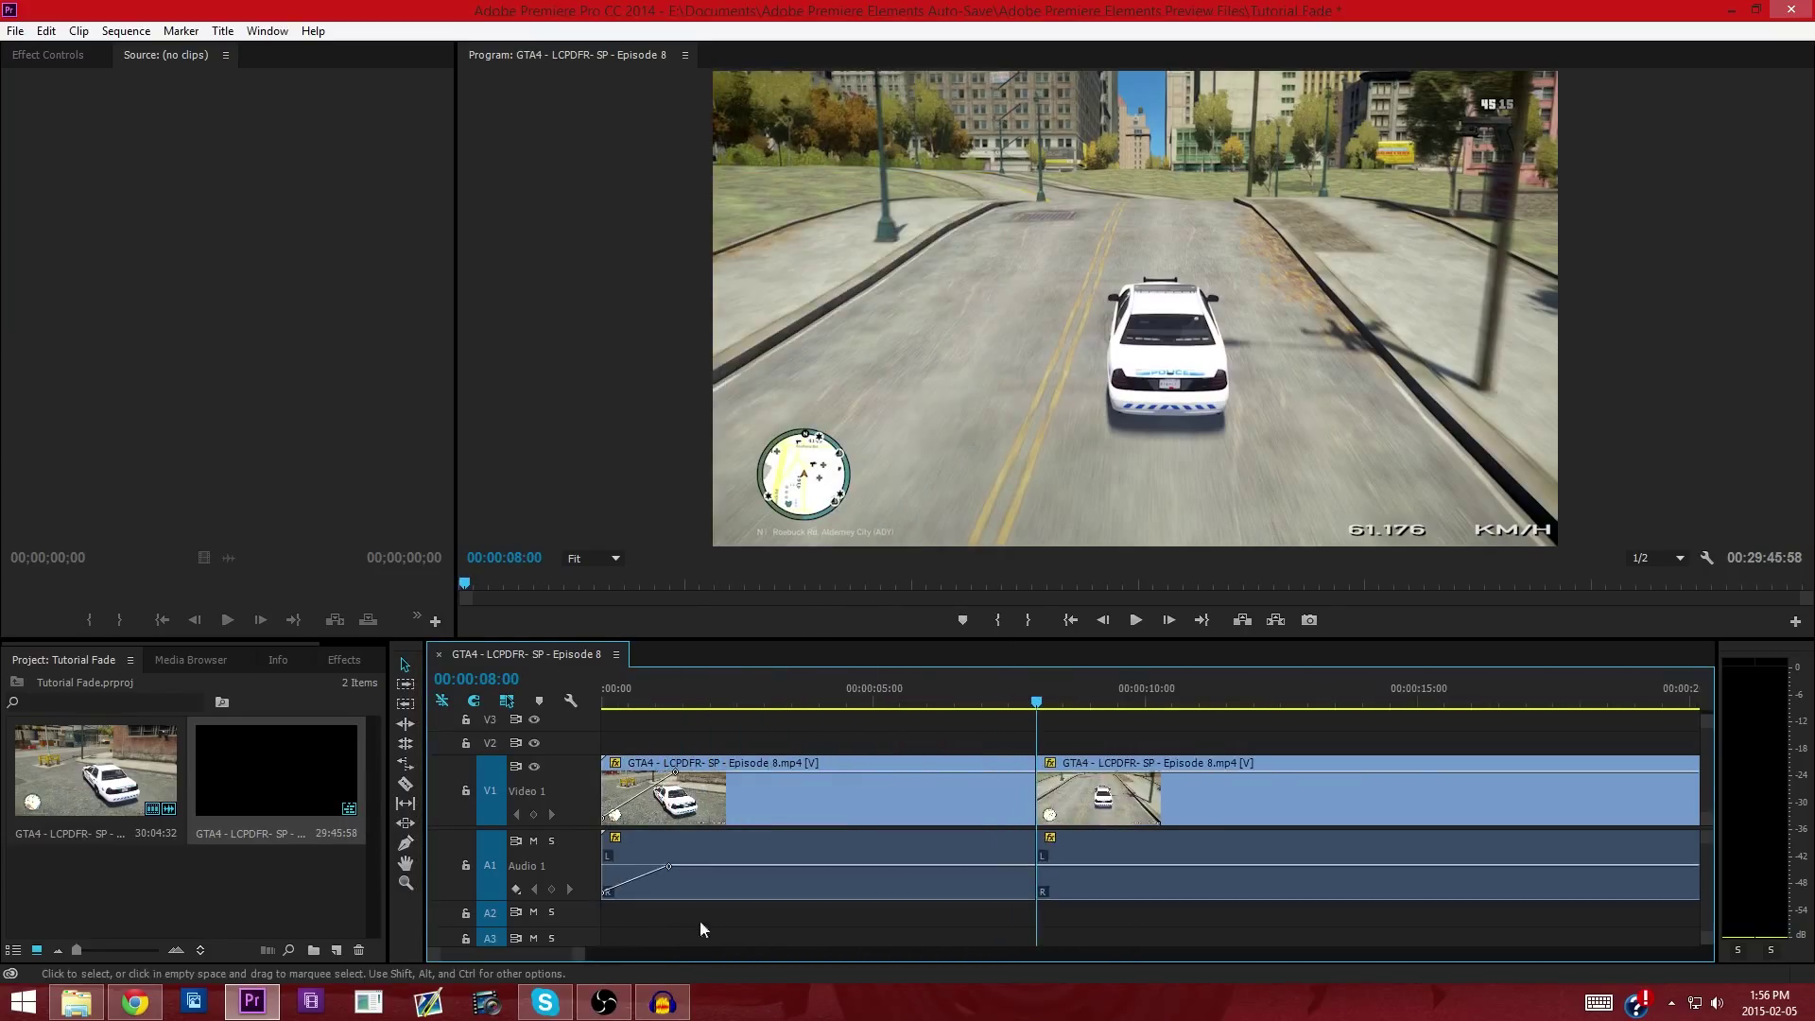
- Preview playback across the cut and park the playhead at 00:00:07:39
click(1028, 696)
click(1138, 620)
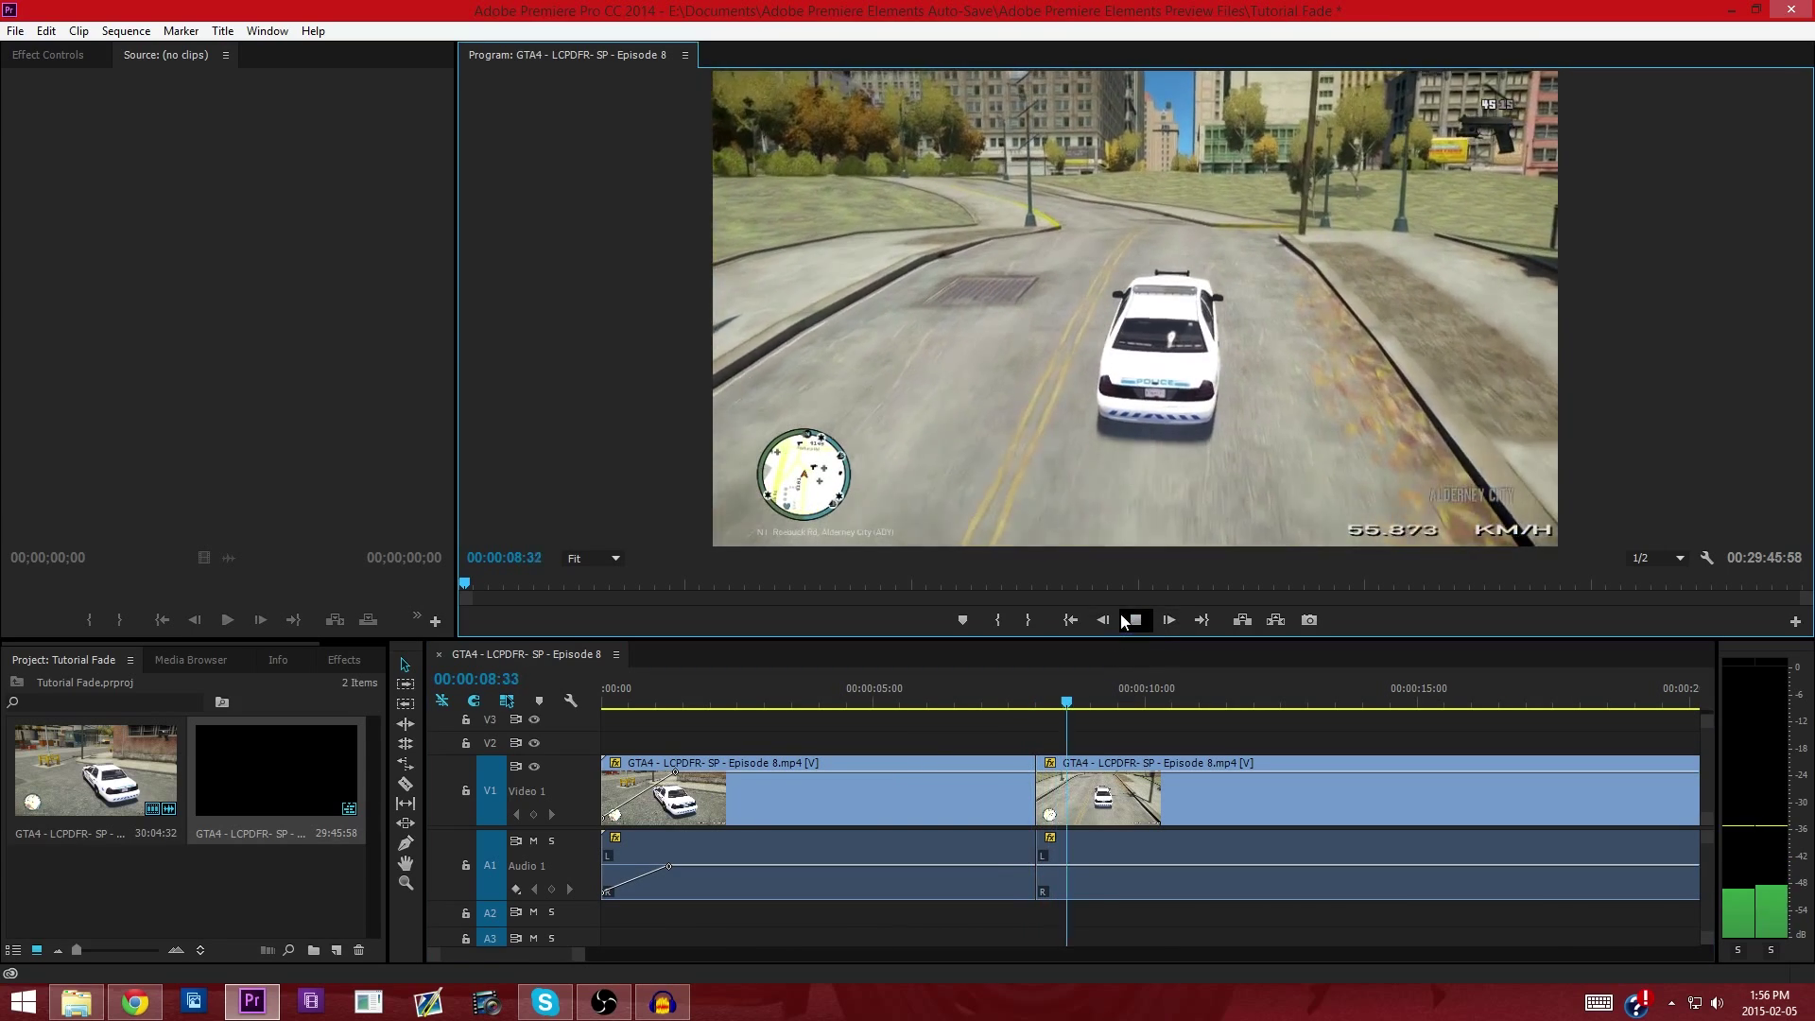
click(1135, 620)
drag(1104, 700, 1019, 703)
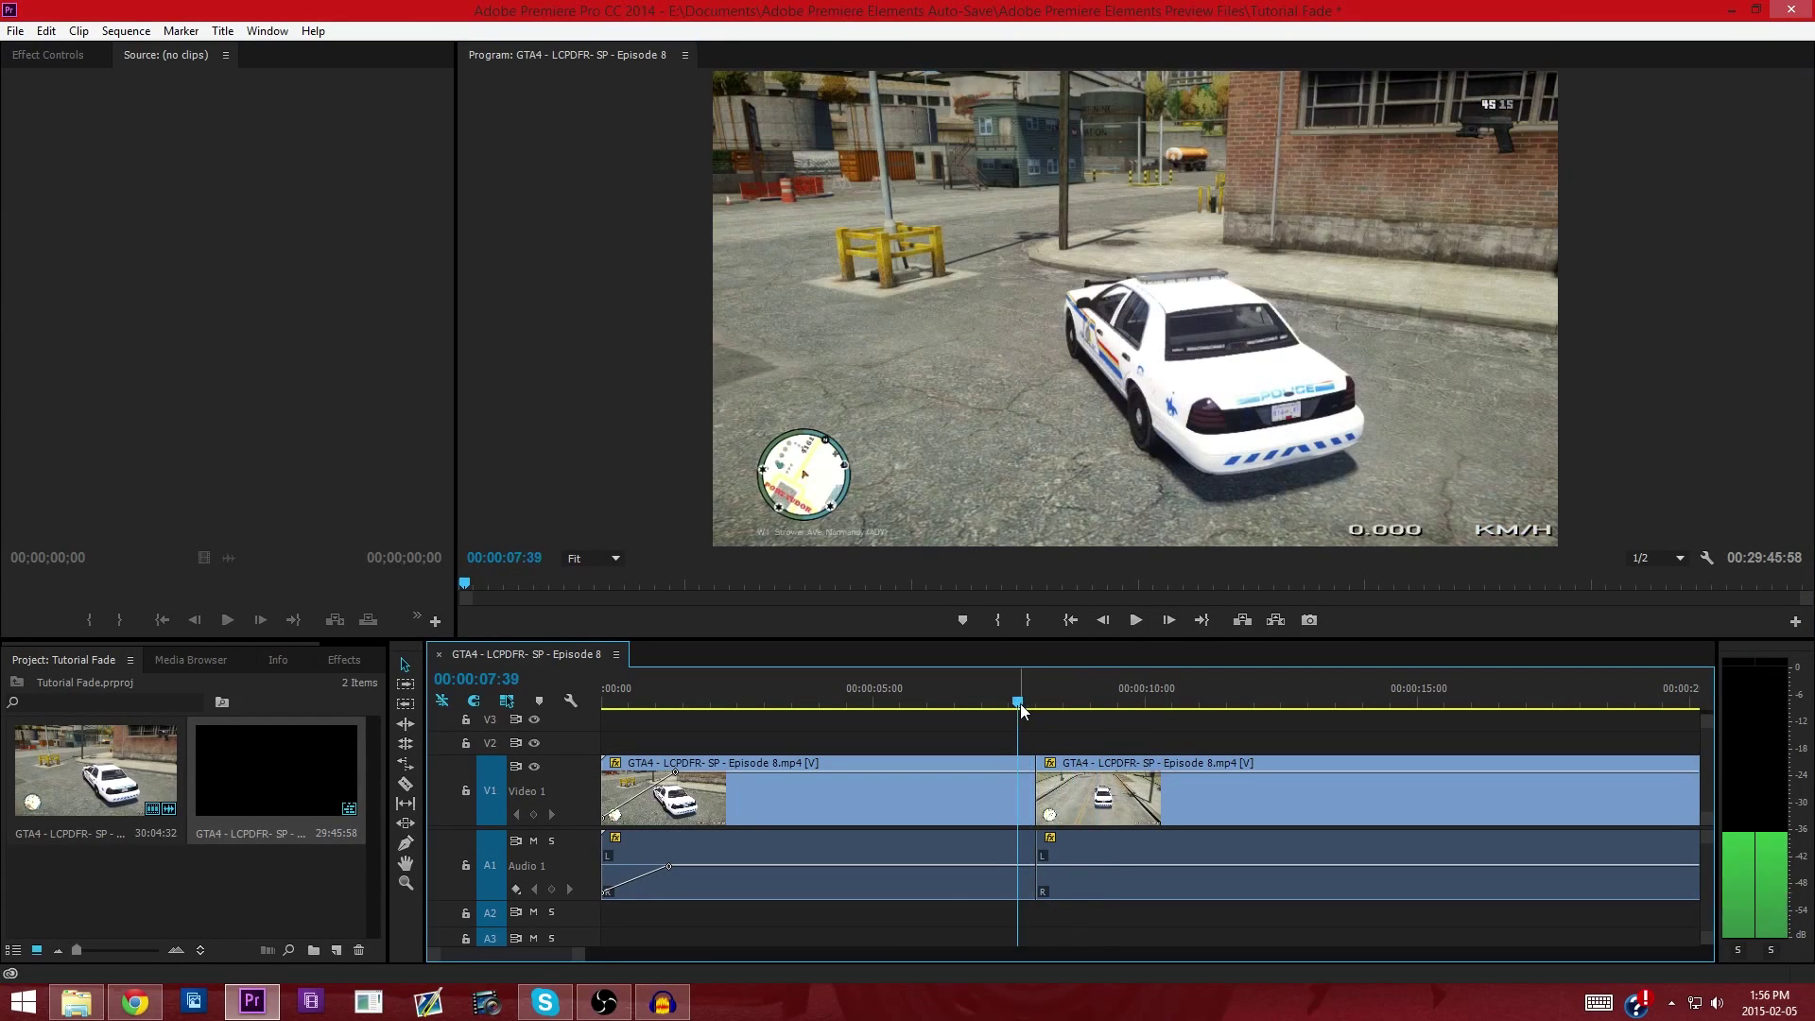
- Fade the first clip's opacity and volume down to zero from 07:39 to its end
ctrl+click(1022, 772)
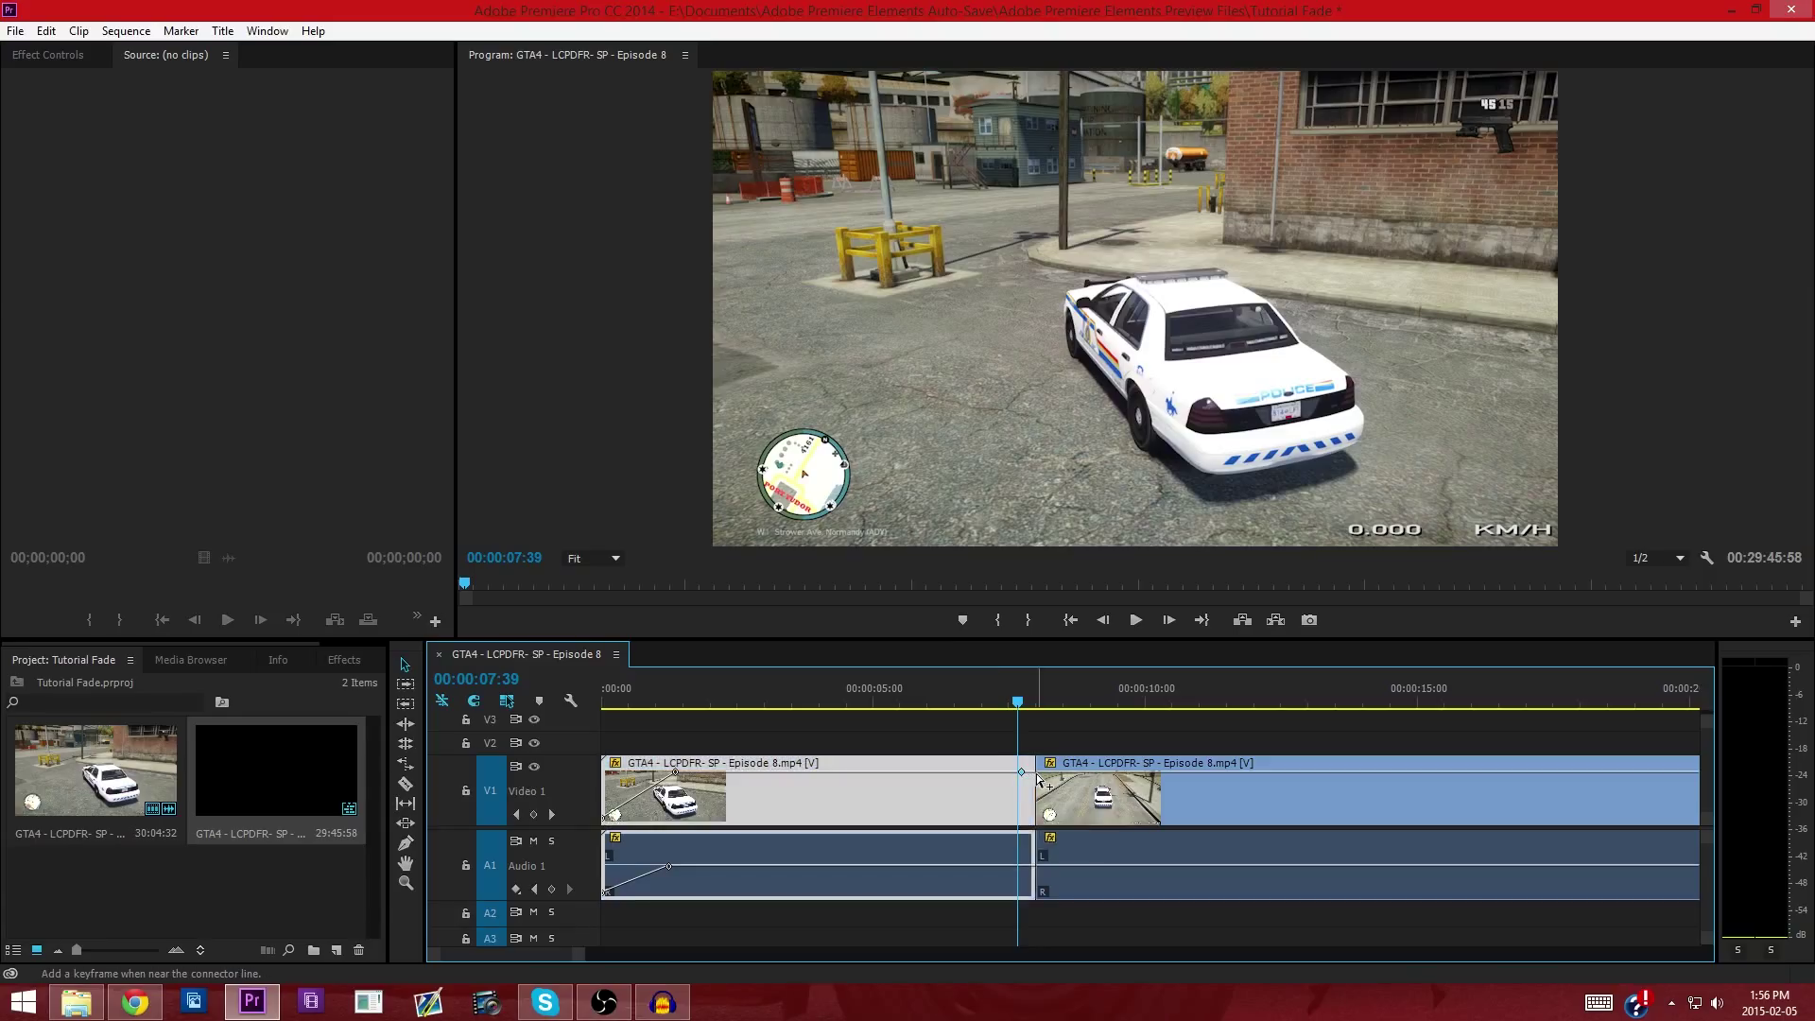
drag(1033, 773, 1033, 818)
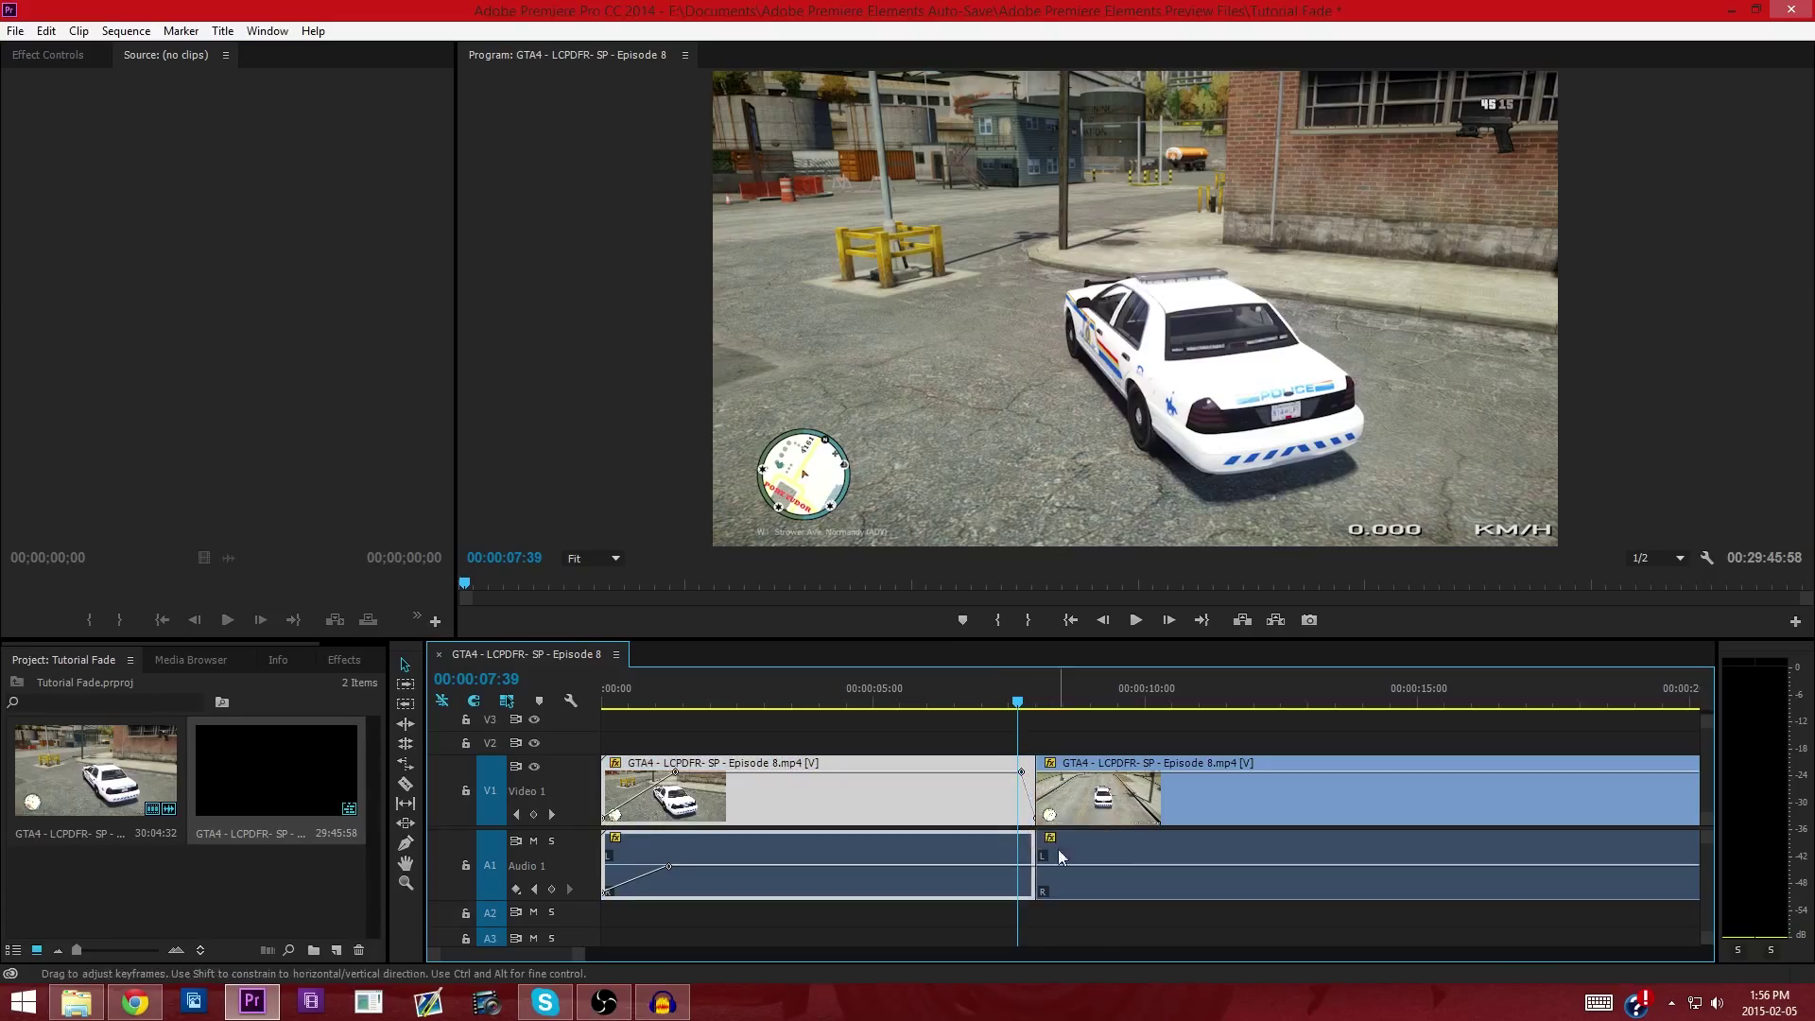
ctrl+click(1020, 866)
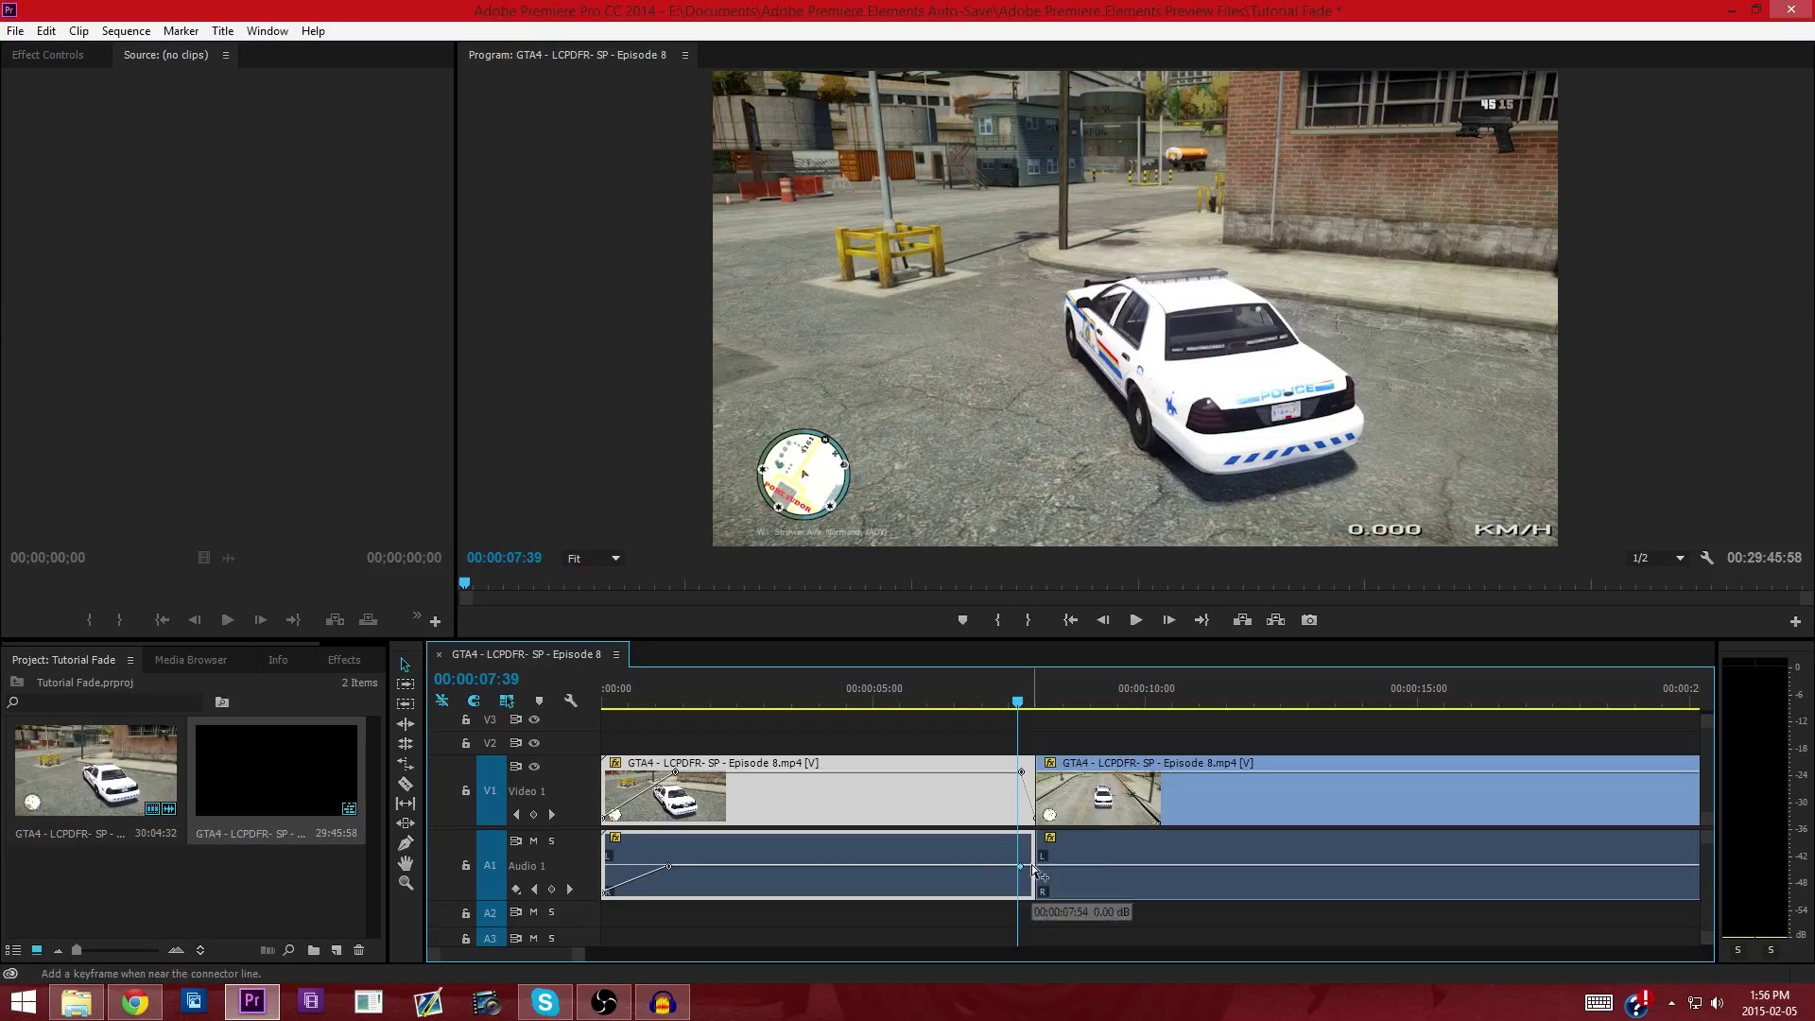
drag(1032, 867, 1033, 894)
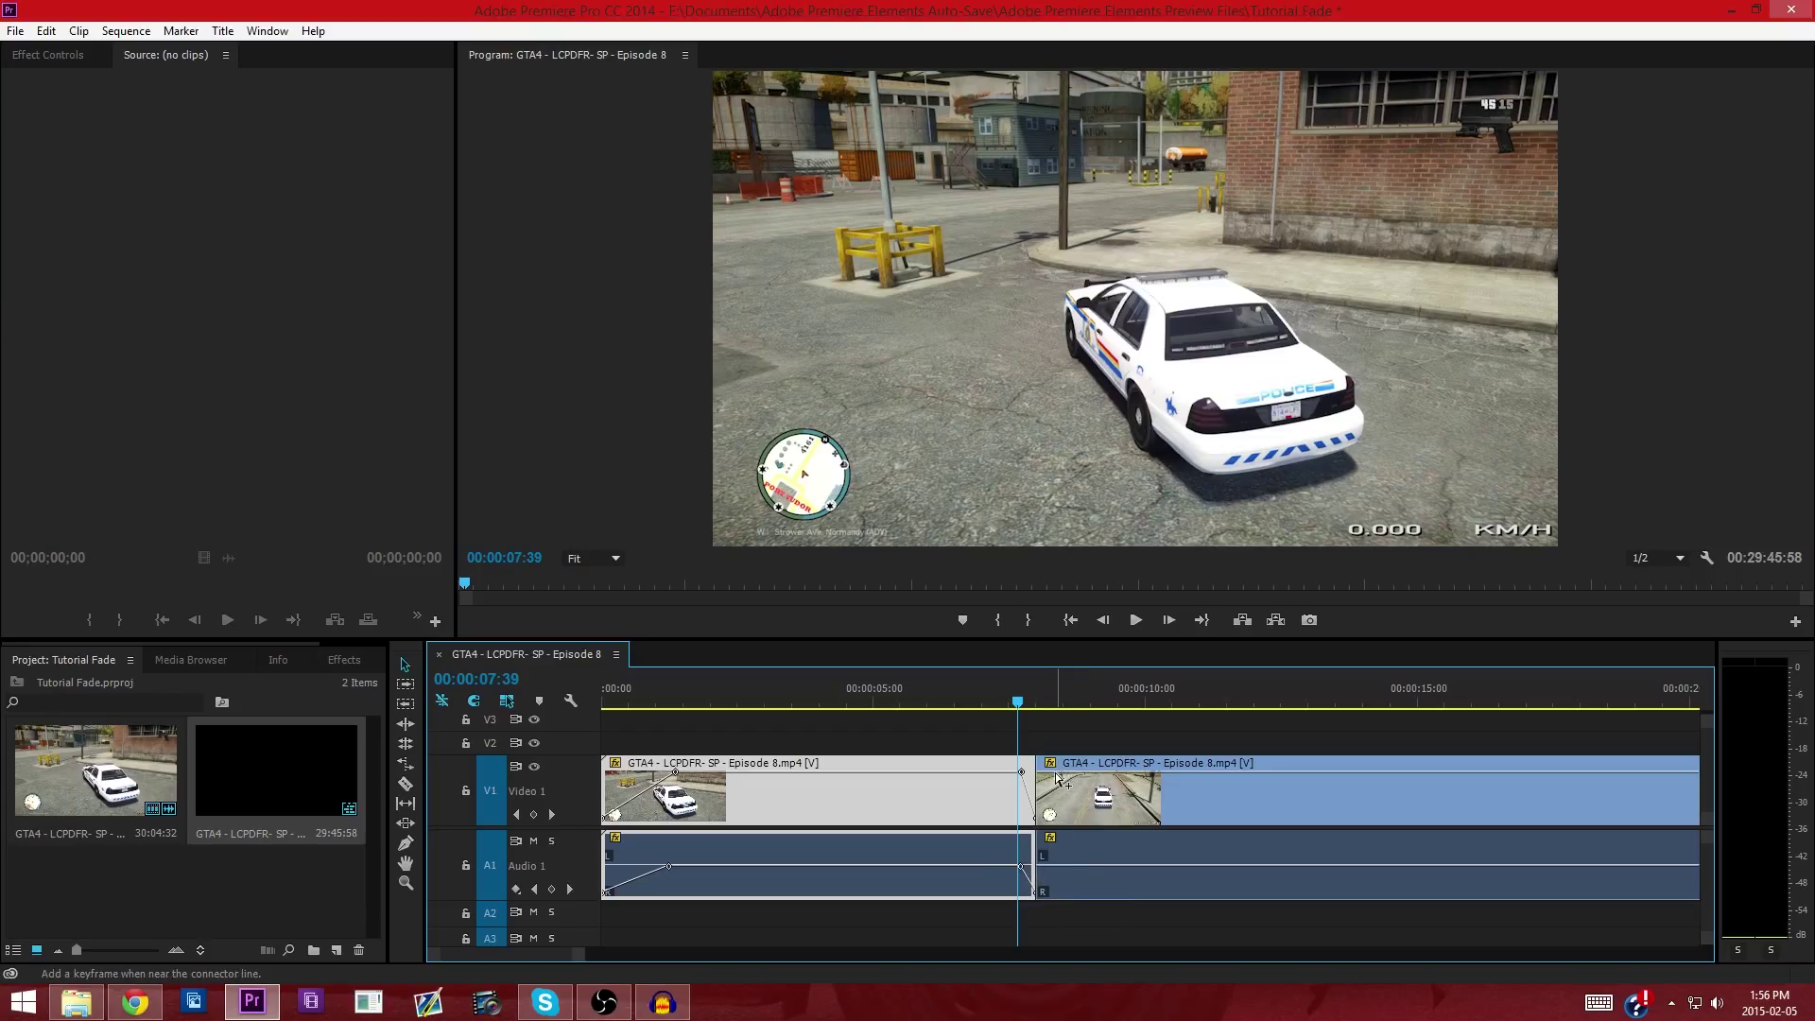
- Fade the second clip's audio in from silence at its start and play back the cut
ctrl+click(1052, 774)
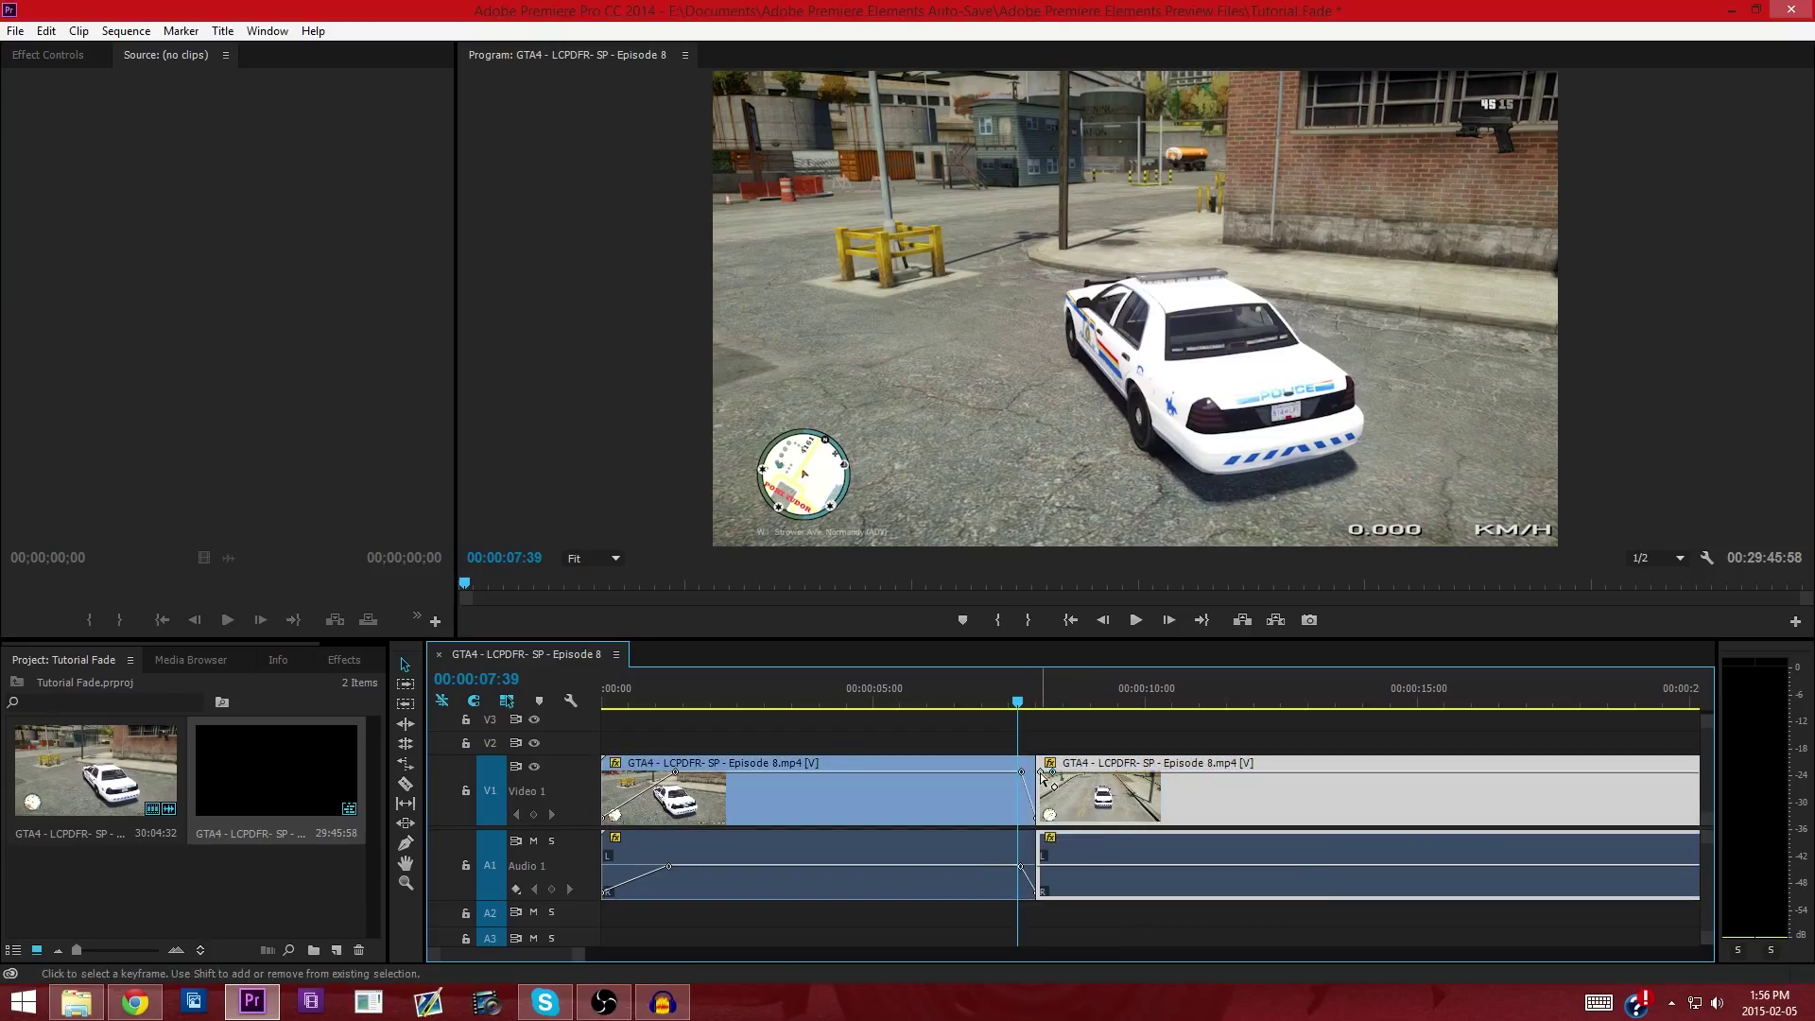
ctrl+click(1052, 866)
ctrl+click(1040, 866)
drag(1040, 866, 1041, 898)
click(1136, 621)
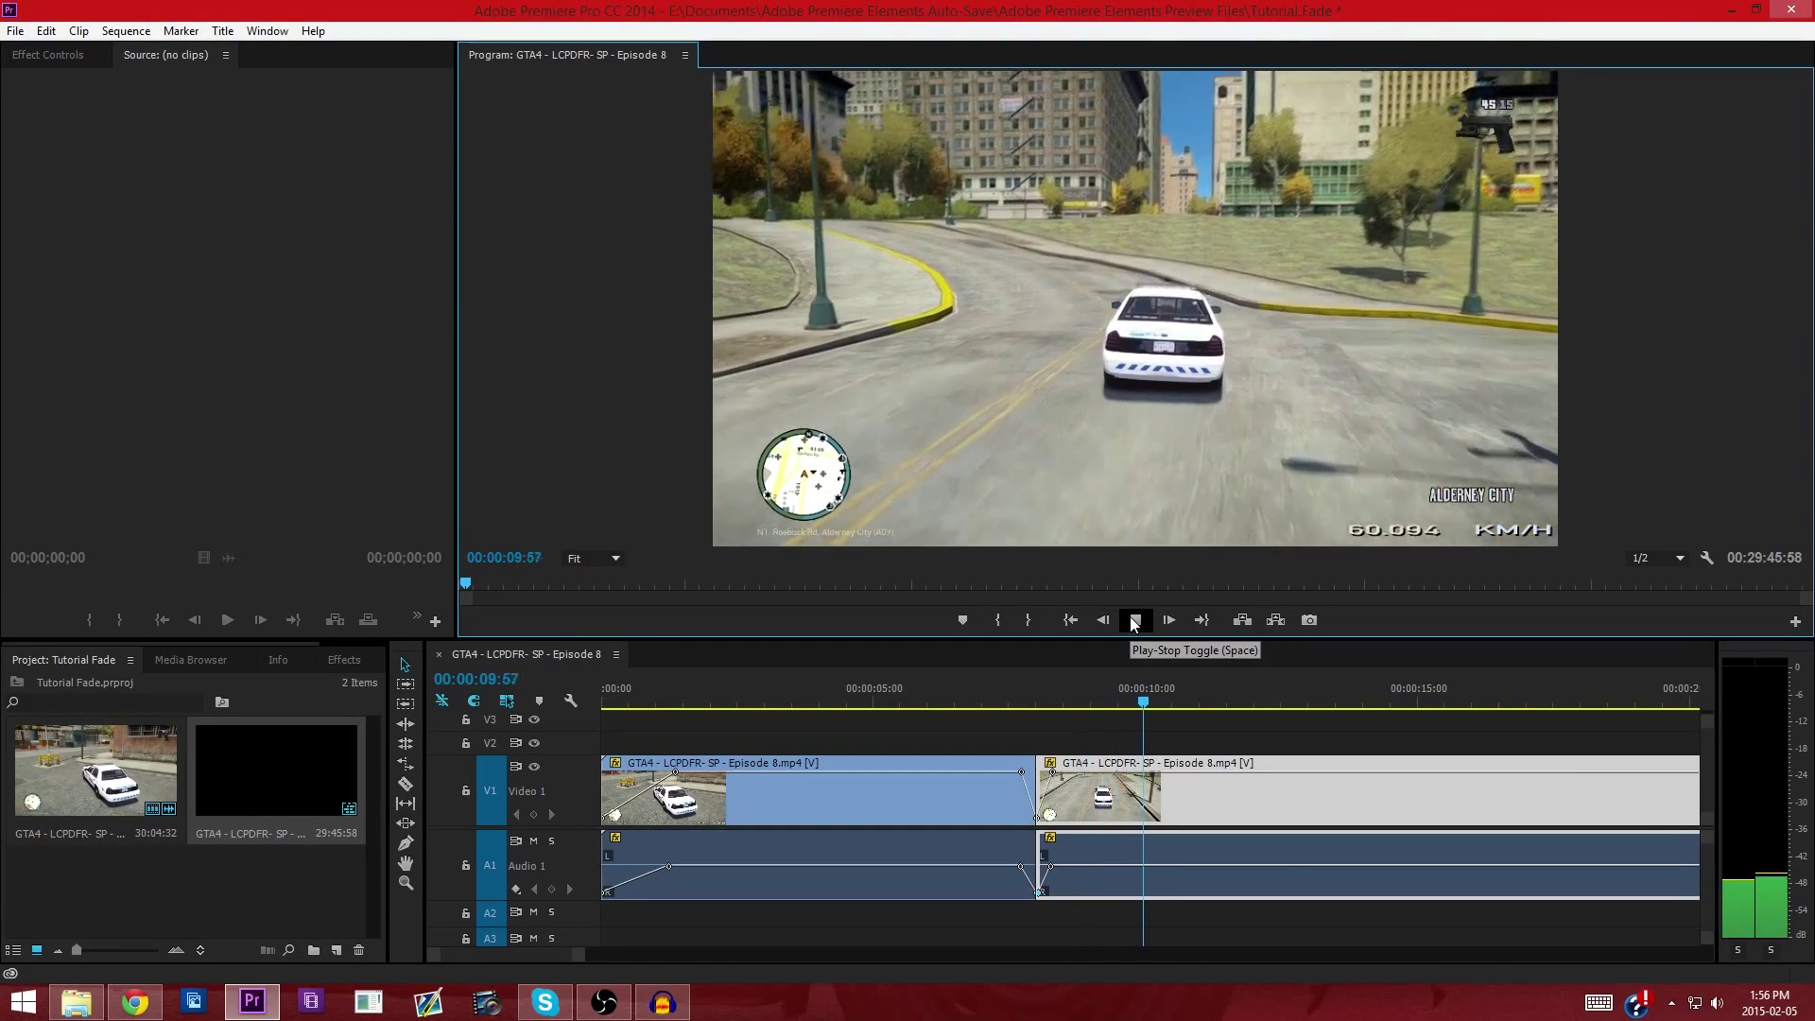
- Razor the second clip at 00:00:10:45 and again about five seconds later
click(1135, 620)
click(406, 784)
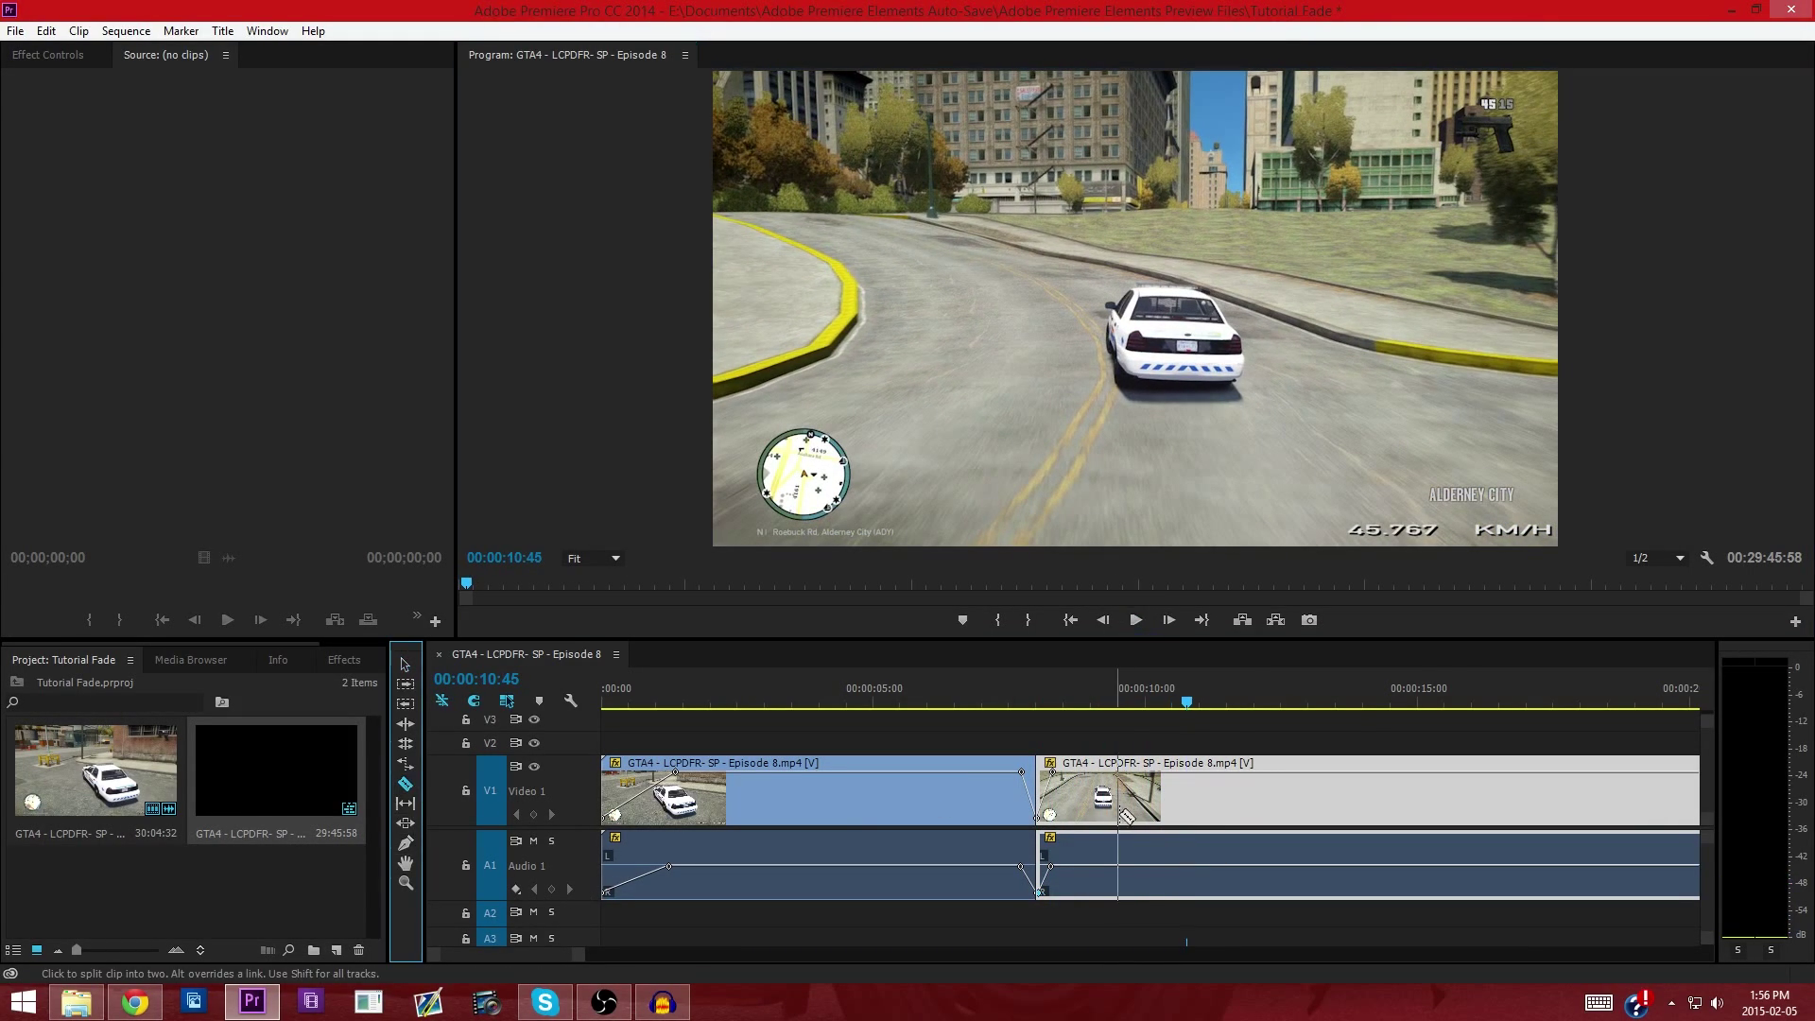
click(1175, 795)
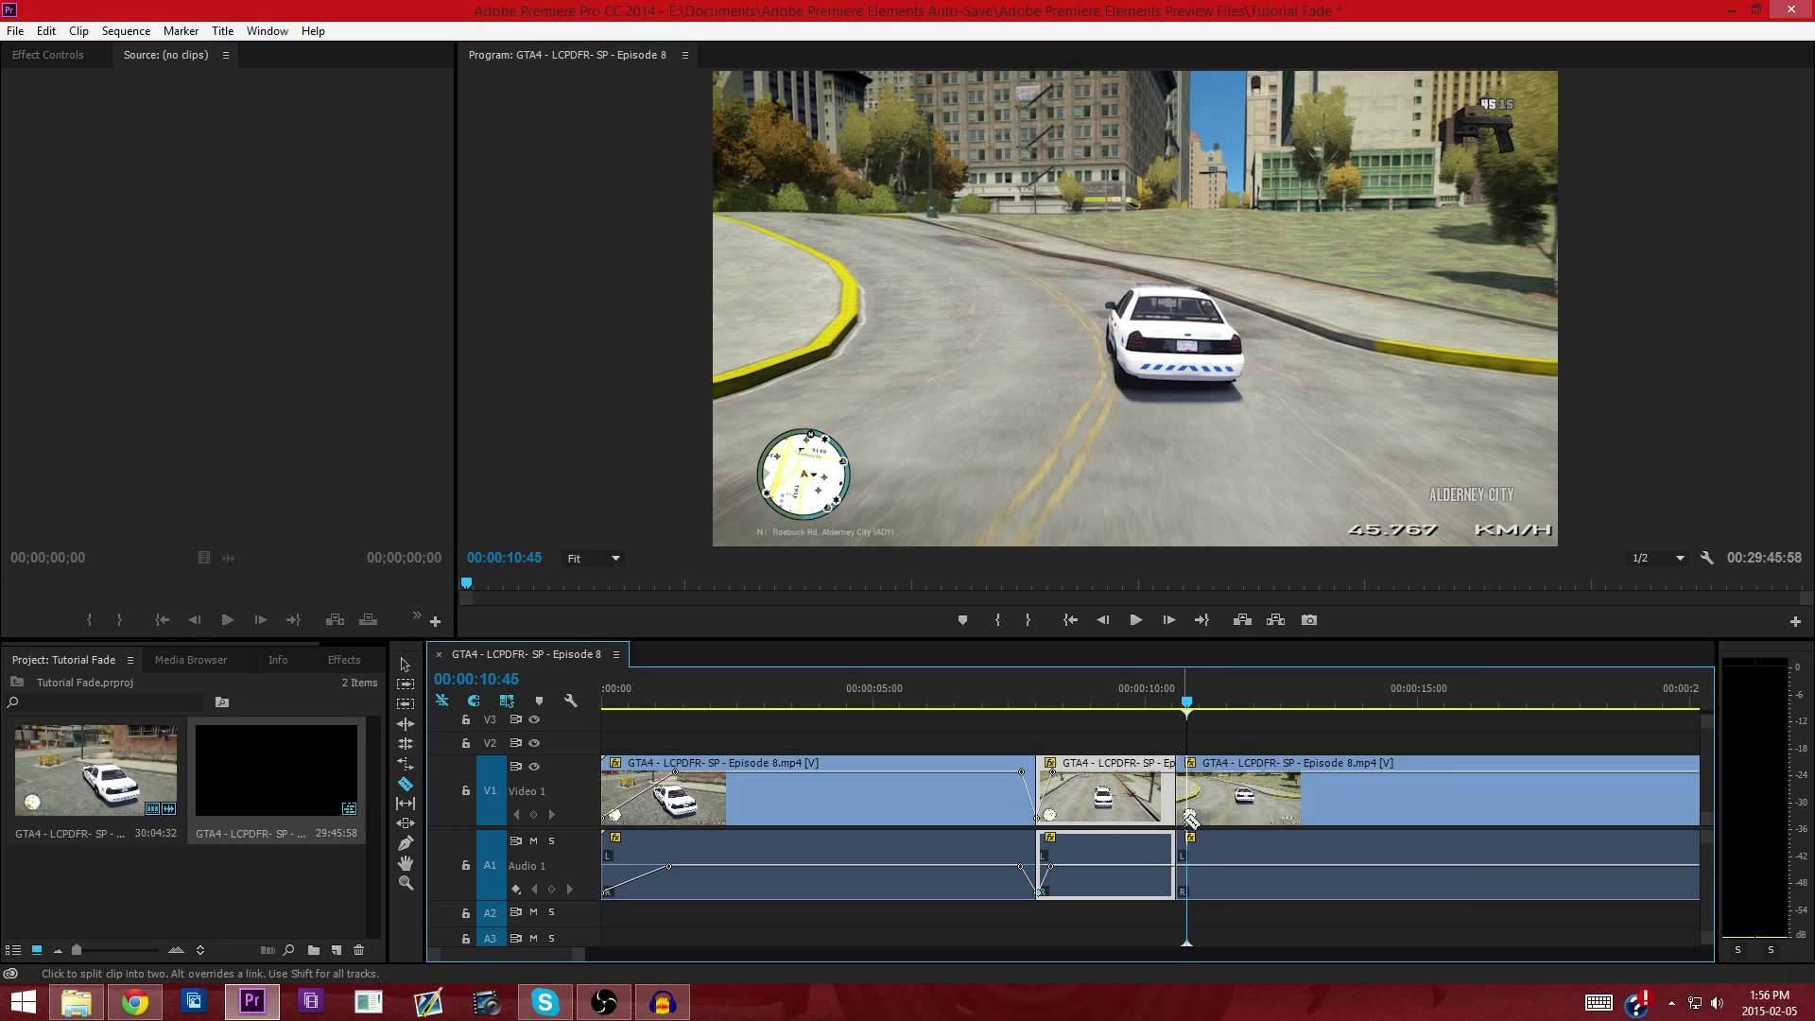
click(1483, 794)
click(405, 665)
- Ripple delete the cut-out section and play the edit back from about 00:00:07:29
right_click(1314, 808)
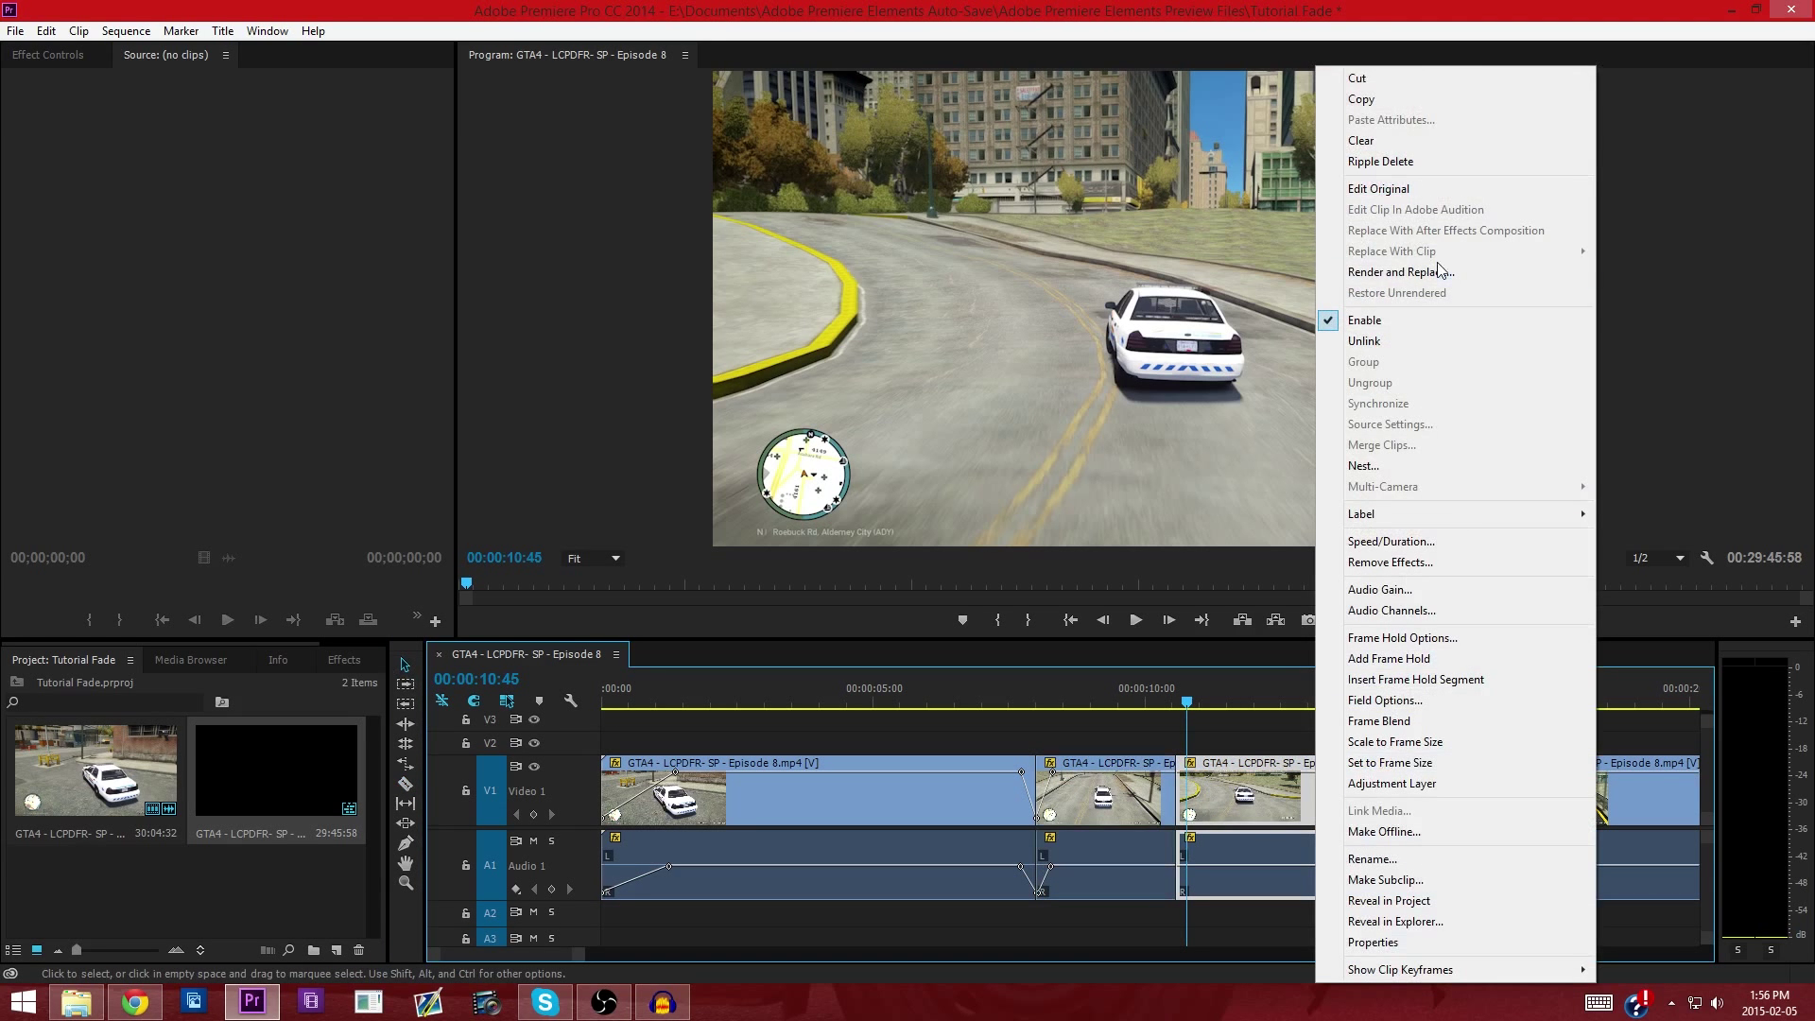
click(1408, 162)
drag(1054, 690, 1008, 675)
click(1139, 620)
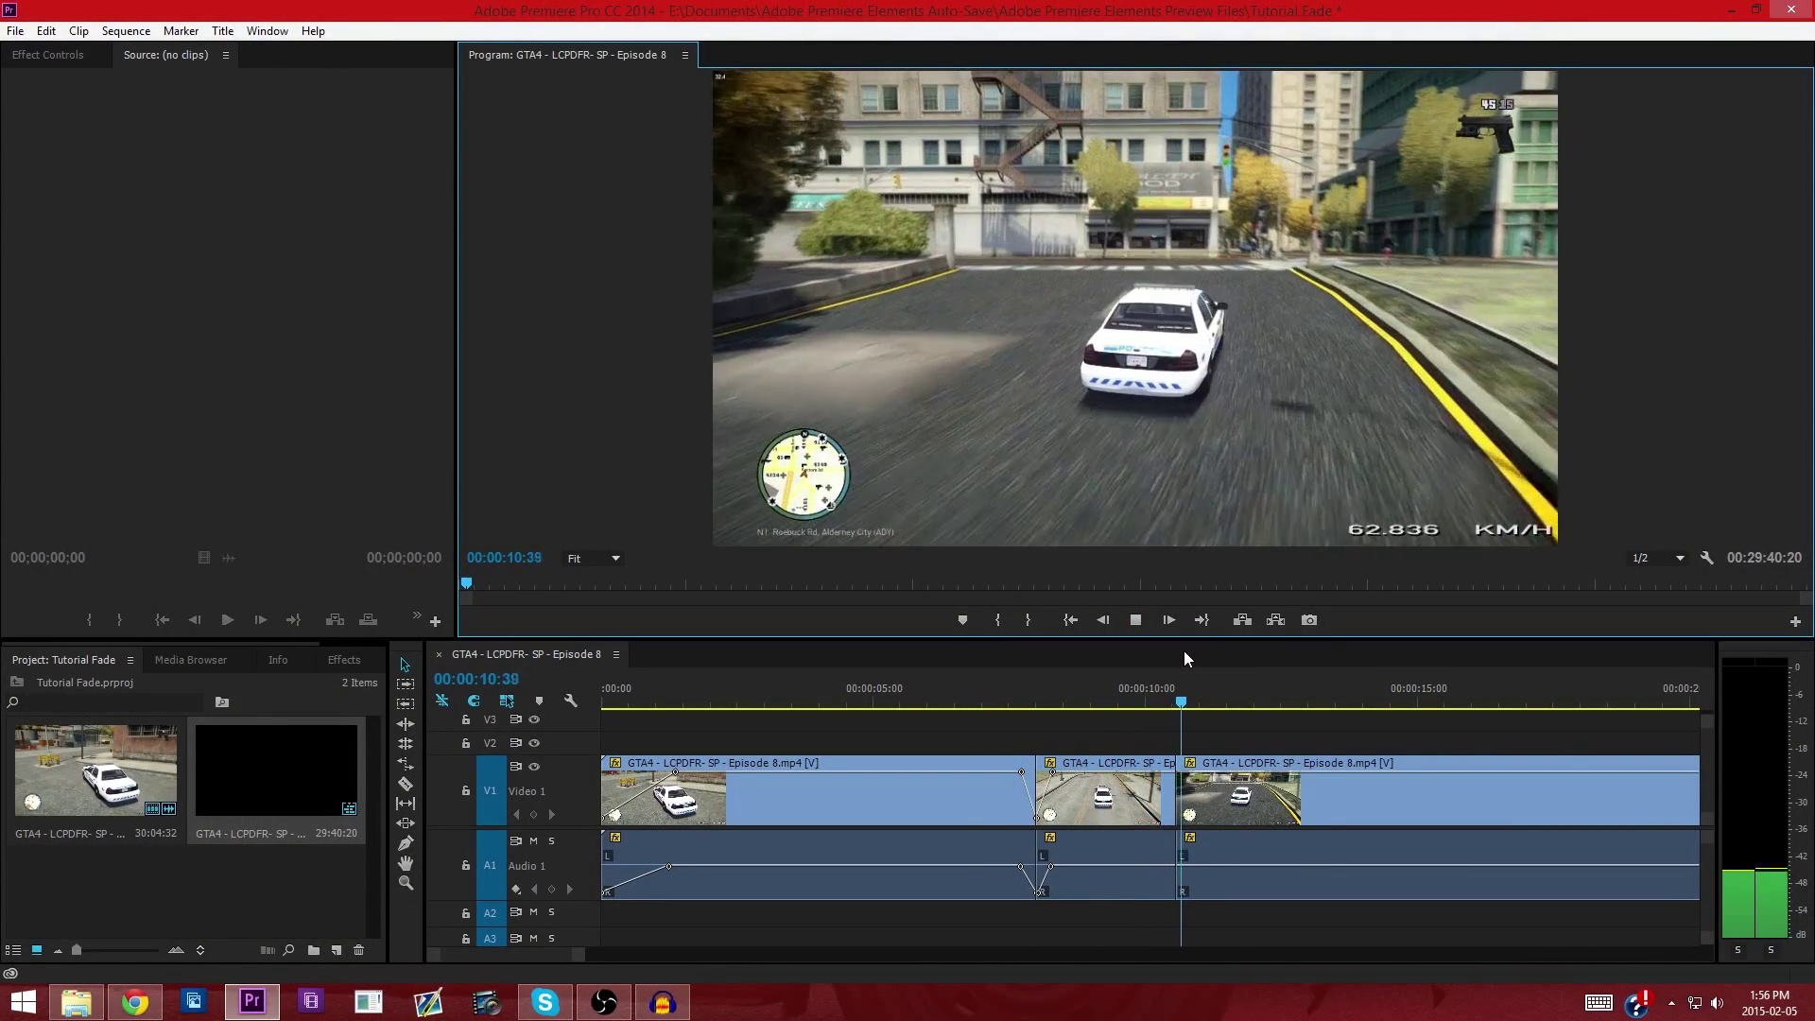
drag(1166, 684, 1086, 674)
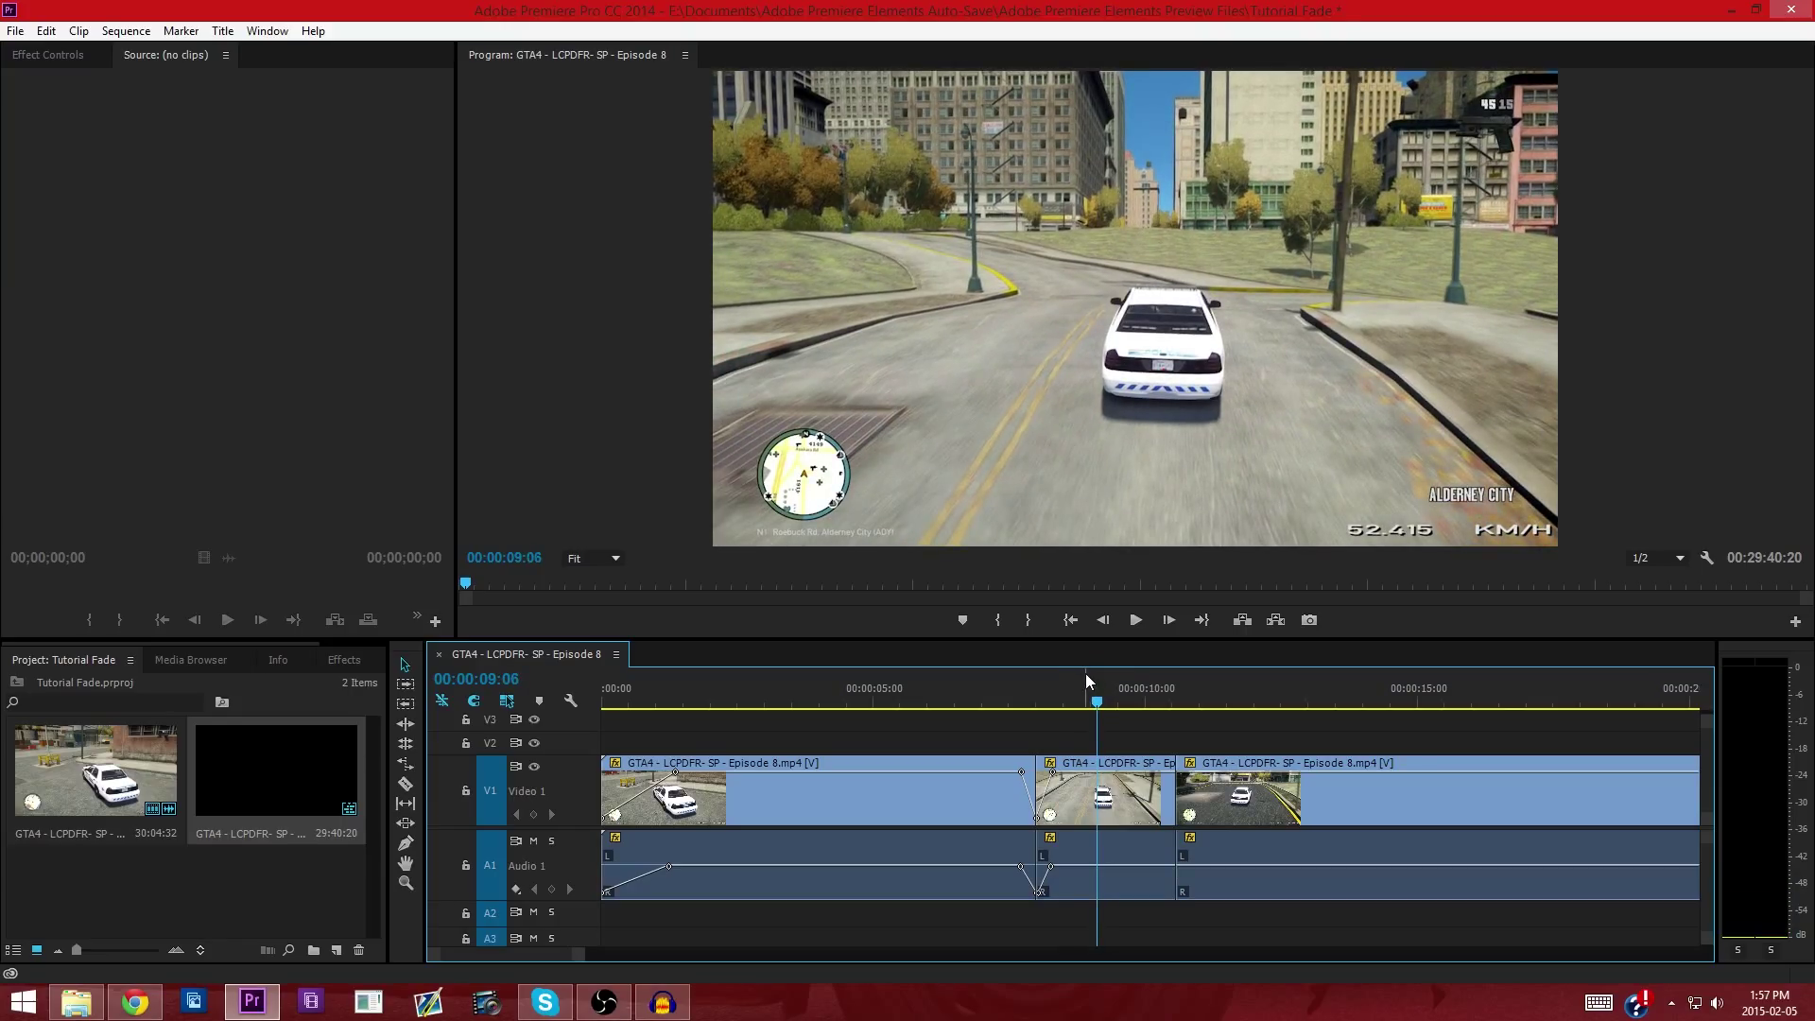